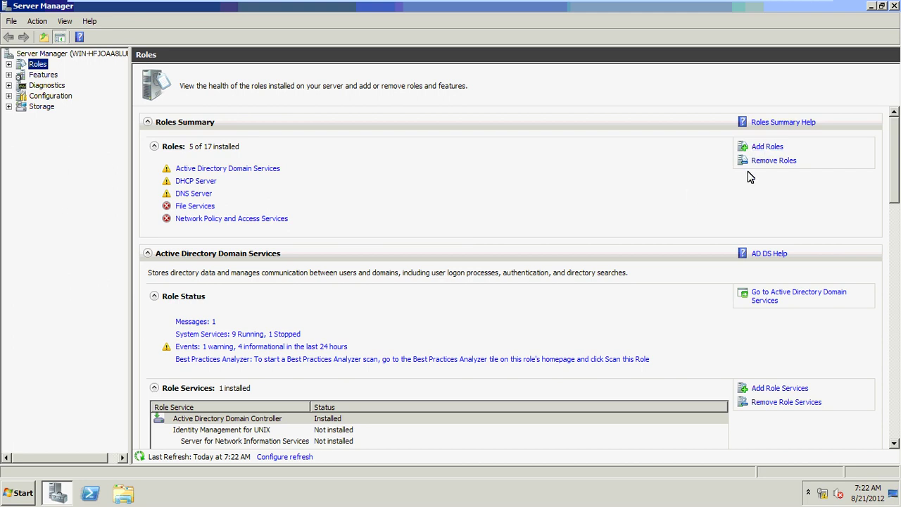
- Check the Network Policy and Access Services entry among the server roles in the Add Roles Wizard, and cancel the wizard
{"action": "left_click", "coordinate": [766, 149]}
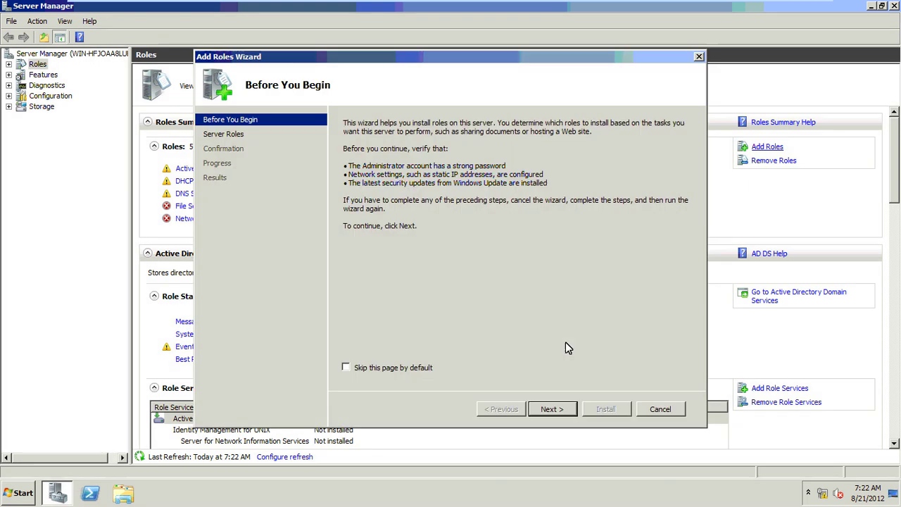
{"action": "left_click", "coordinate": [552, 409]}
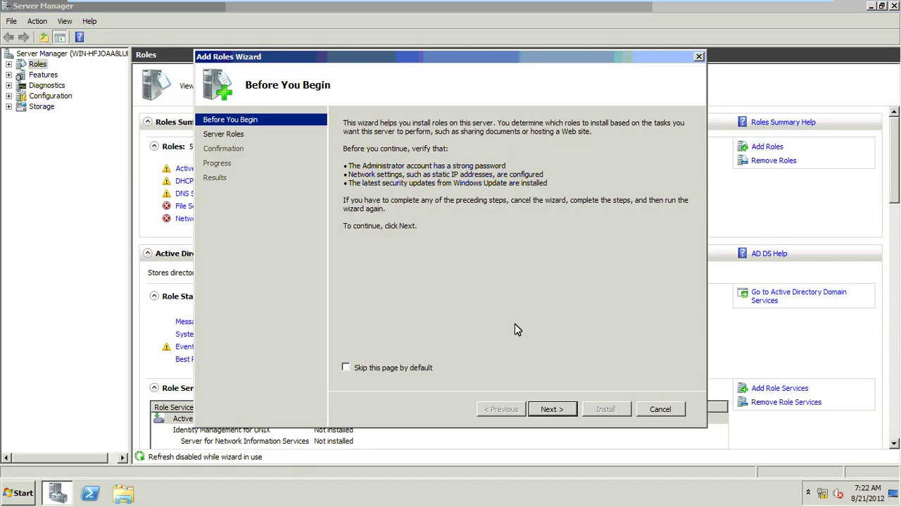
{"action": "left_click", "coordinate": [415, 266]}
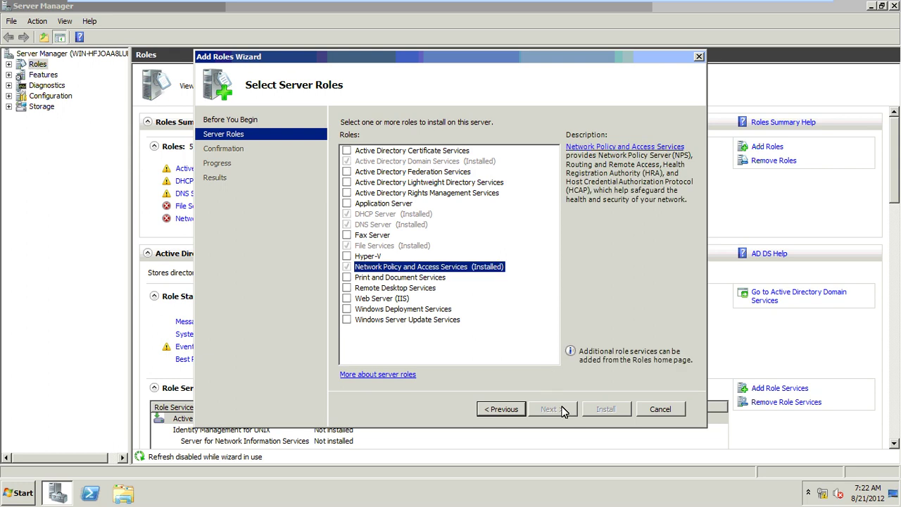
{"action": "left_click", "coordinate": [639, 412]}
{"action": "left_click", "coordinate": [639, 410]}
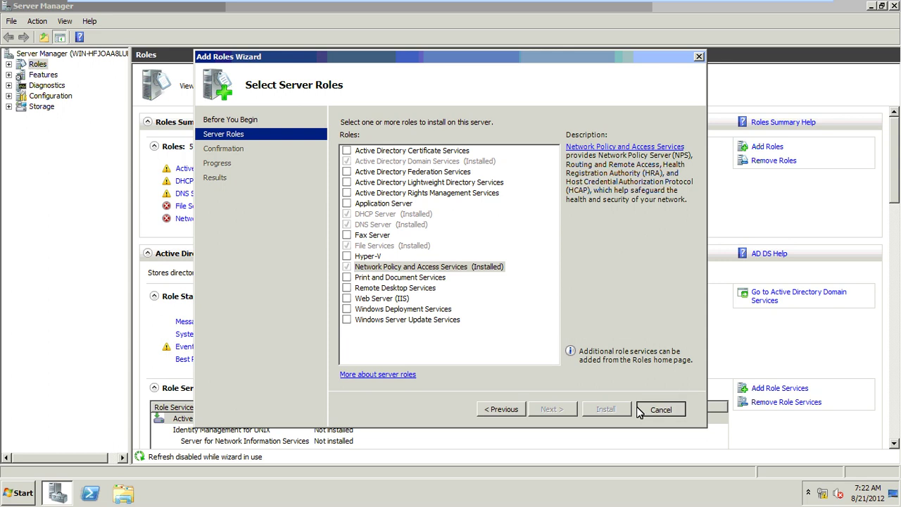
{"action": "left_click", "coordinate": [673, 416]}
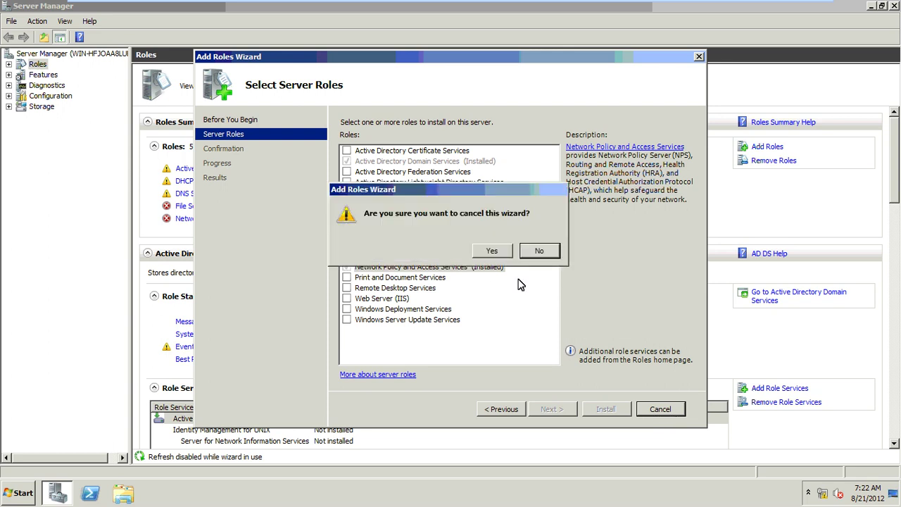
{"action": "left_click", "coordinate": [491, 250]}
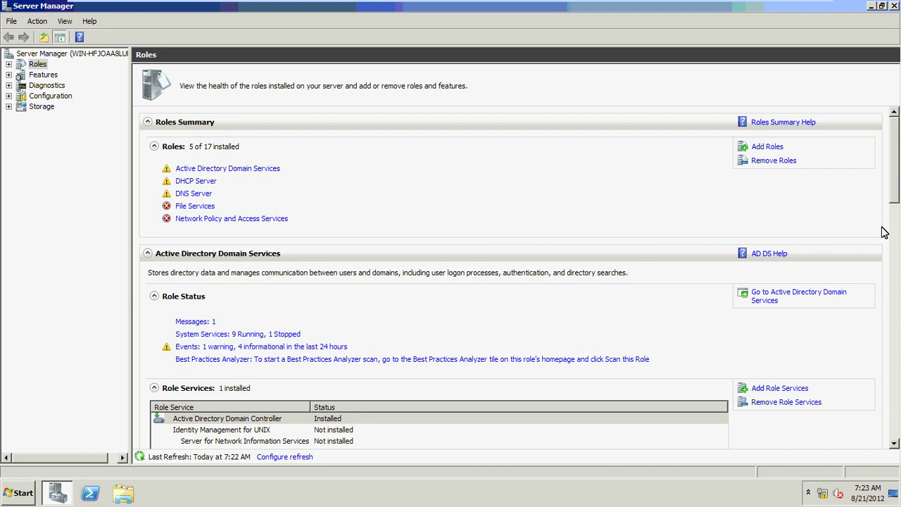
- Review the role services offered for Network Policy and Access Services in the Add Role Services wizard, and cancel it
{"action": "scroll", "coordinate": [880, 269], "scroll_direction": "down", "scroll_amount": 5}
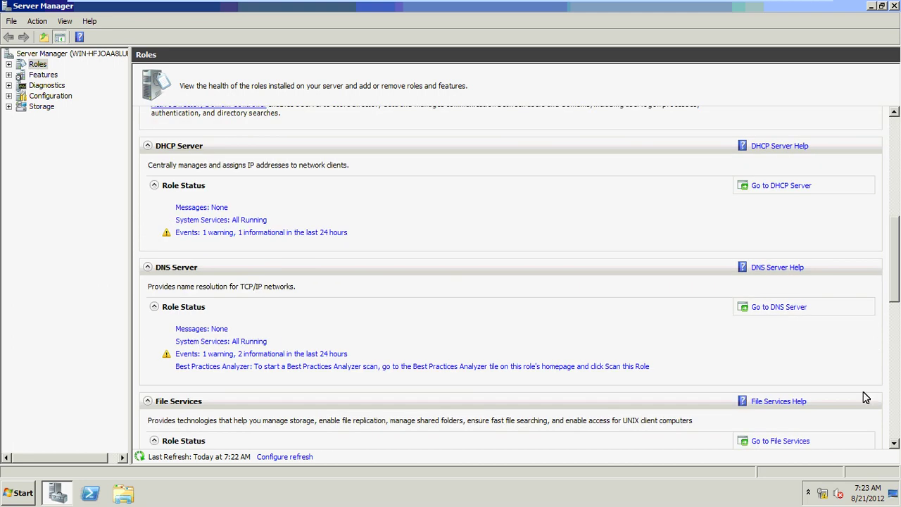
{"action": "scroll", "coordinate": [865, 398], "scroll_direction": "down", "scroll_amount": 10}
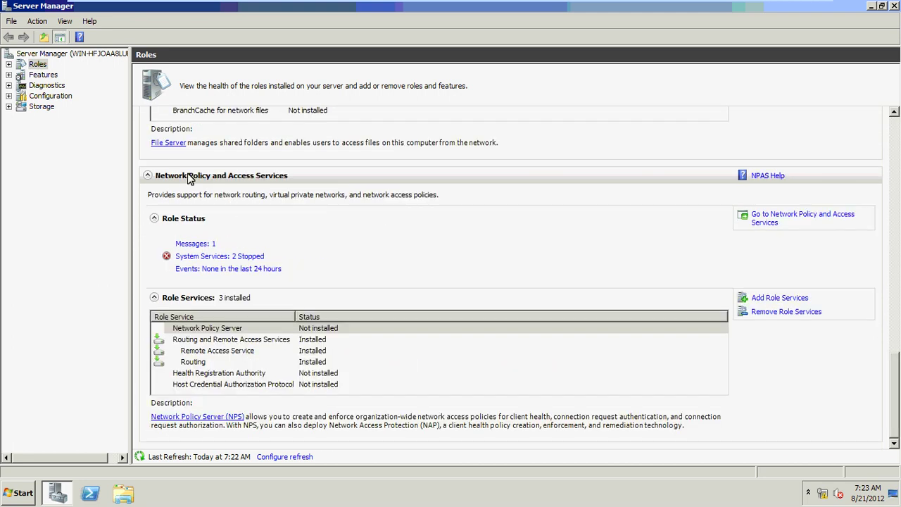
{"action": "left_click", "coordinate": [754, 298]}
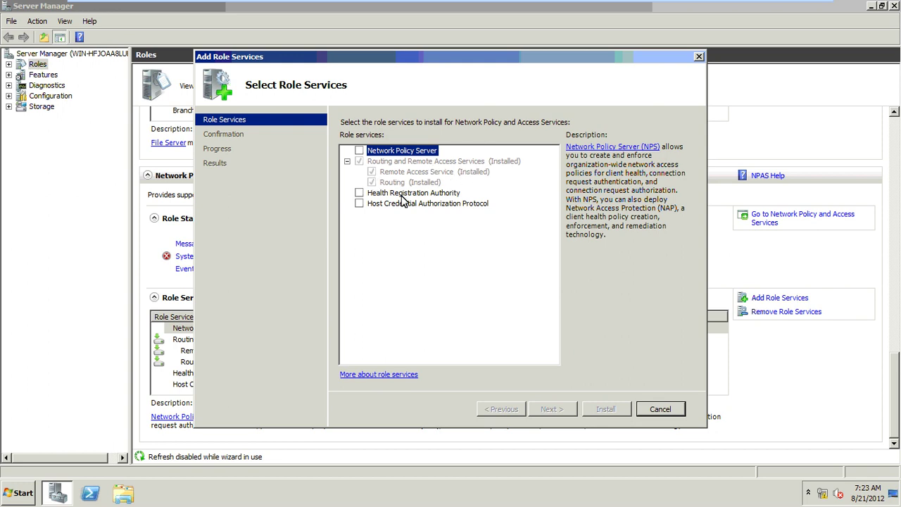
{"action": "left_click", "coordinate": [660, 409]}
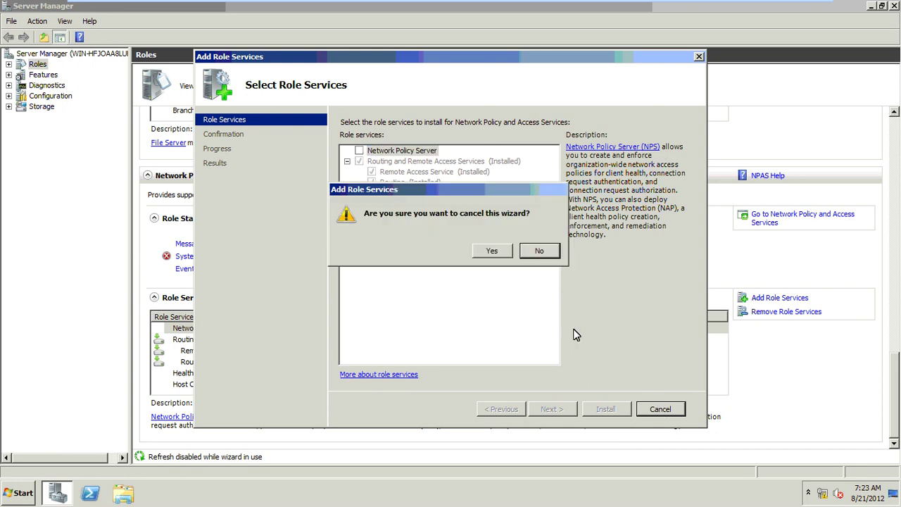
{"action": "left_click", "coordinate": [490, 252]}
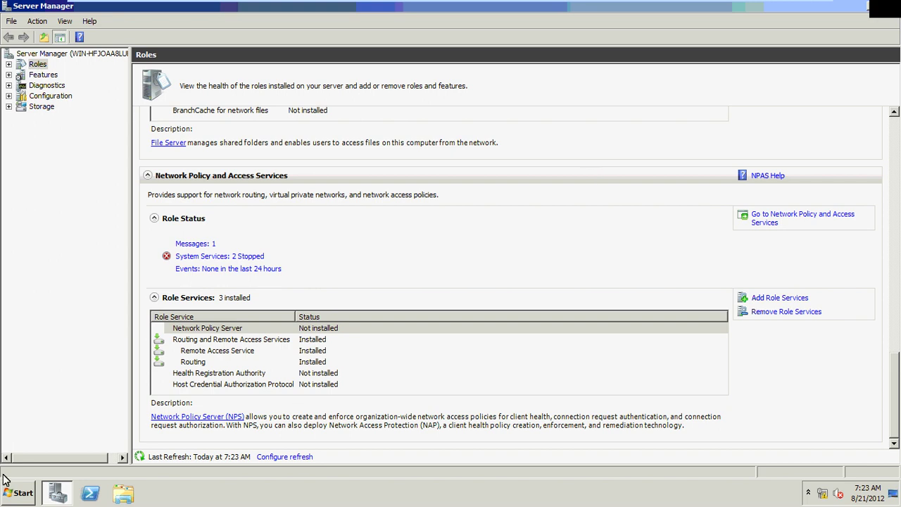
- Minimize Server Manager, open the Routing and Remote Access console, and select the local server
{"action": "left_click", "coordinate": [58, 493]}
{"action": "key", "text": "super"}
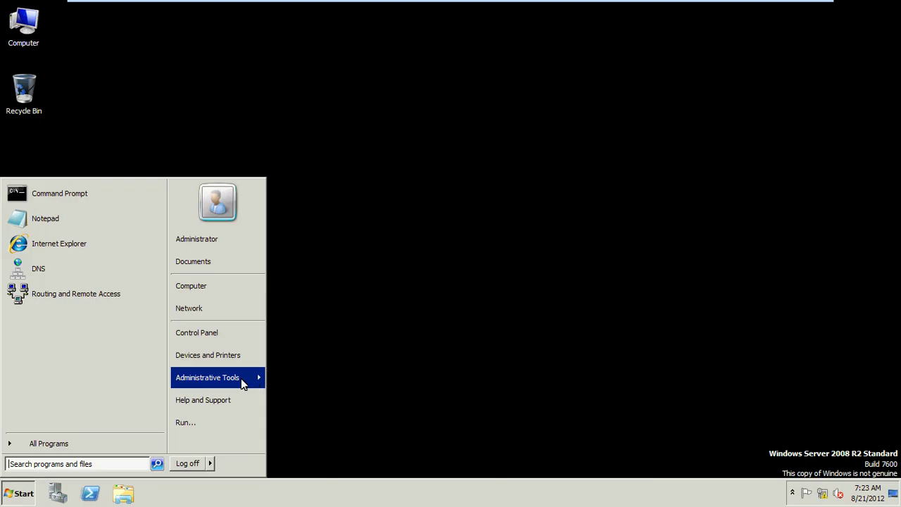
{"action": "mouse_move", "coordinate": [241, 378]}
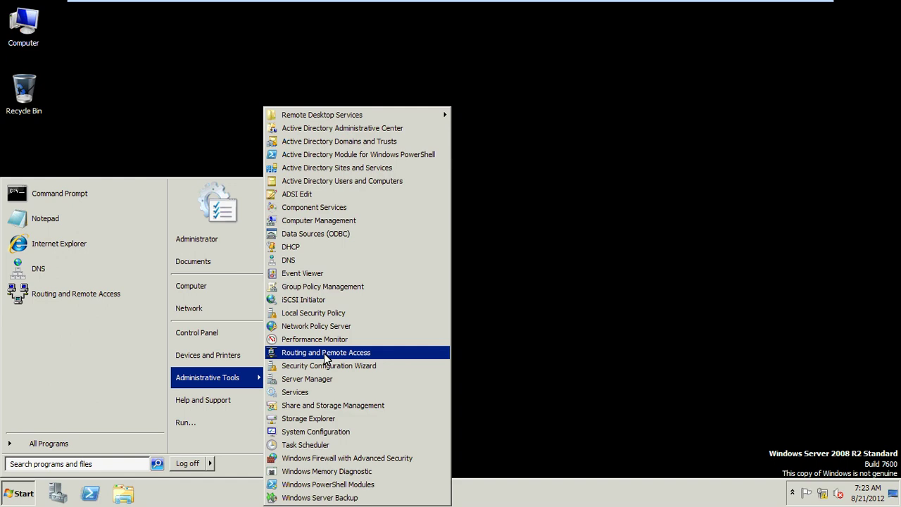
{"action": "left_click", "coordinate": [326, 353]}
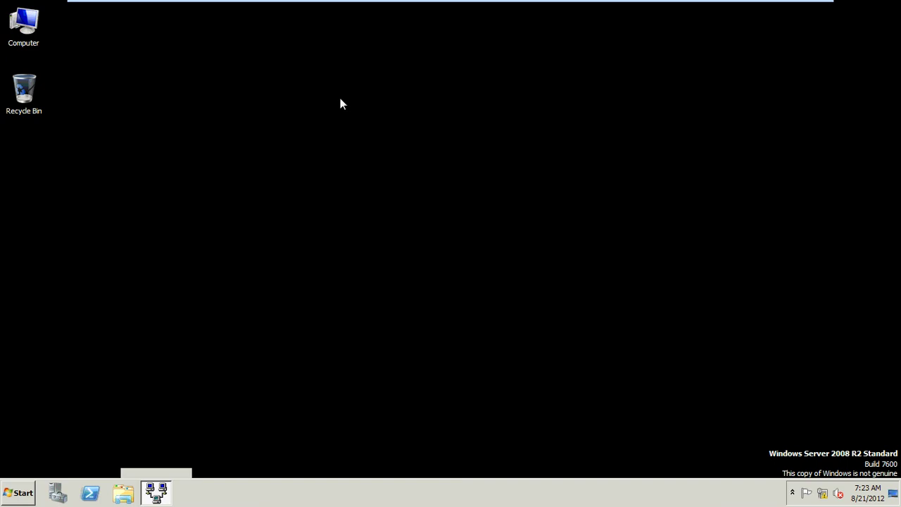
{"action": "left_click", "coordinate": [71, 75]}
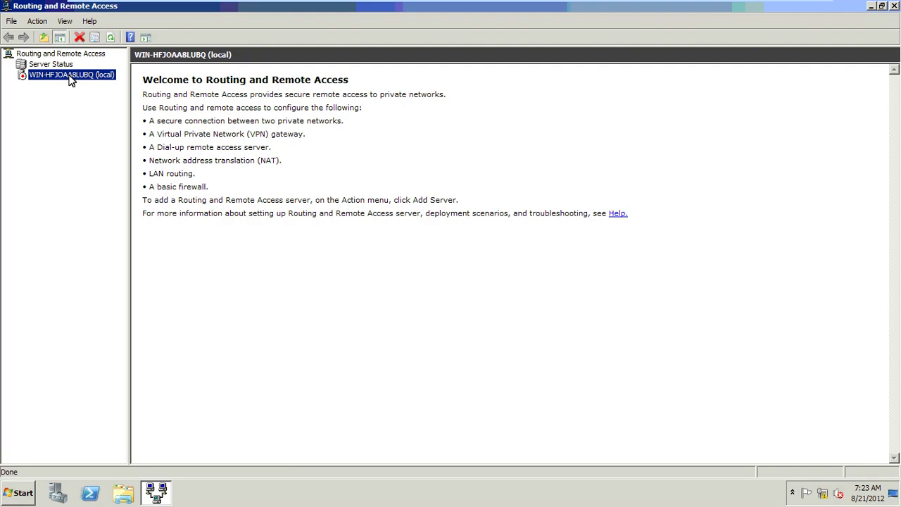
- Start configuring Routing and Remote Access on the local server, trying the NAT option and the VPN access and NAT option
{"action": "right_click", "coordinate": [70, 77]}
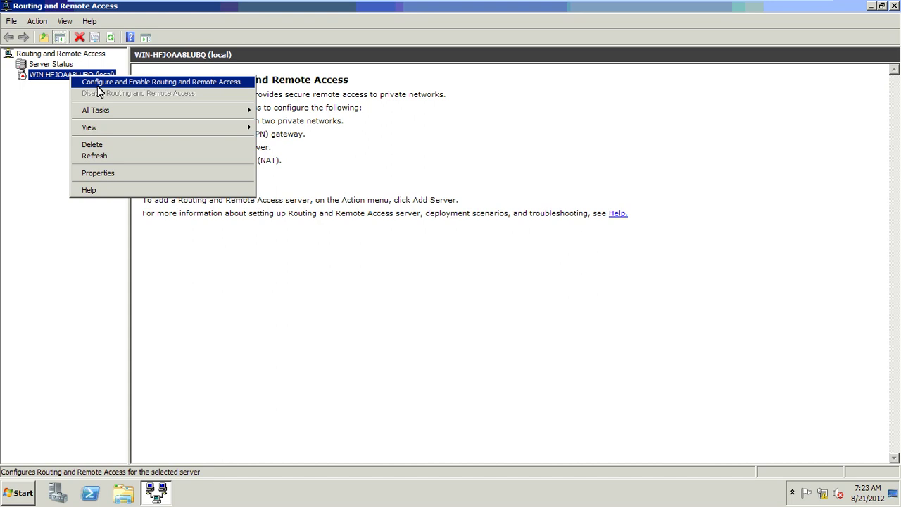
{"action": "left_click", "coordinate": [97, 84]}
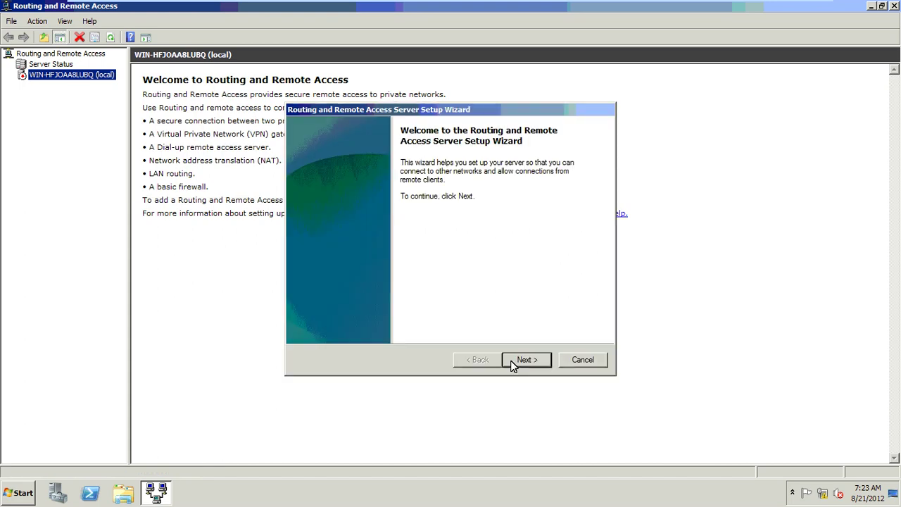
{"action": "left_click", "coordinate": [524, 360]}
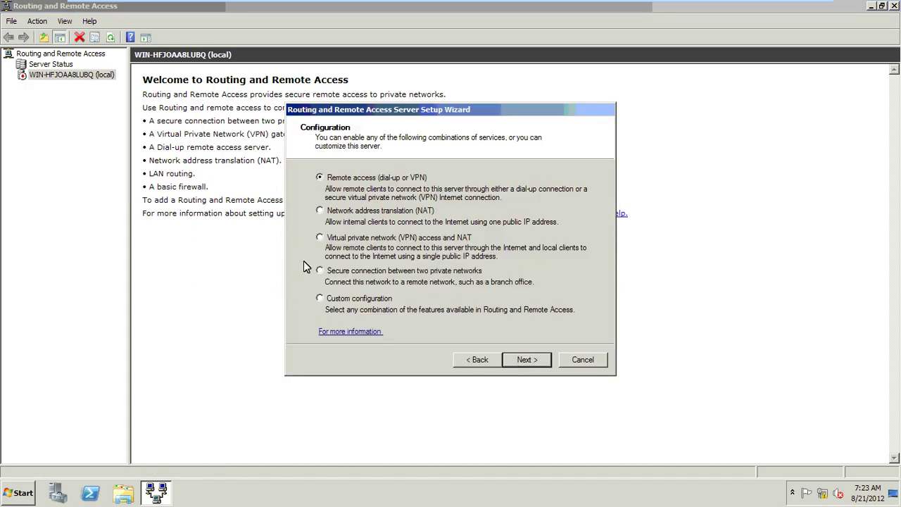
{"action": "left_click", "coordinate": [511, 359]}
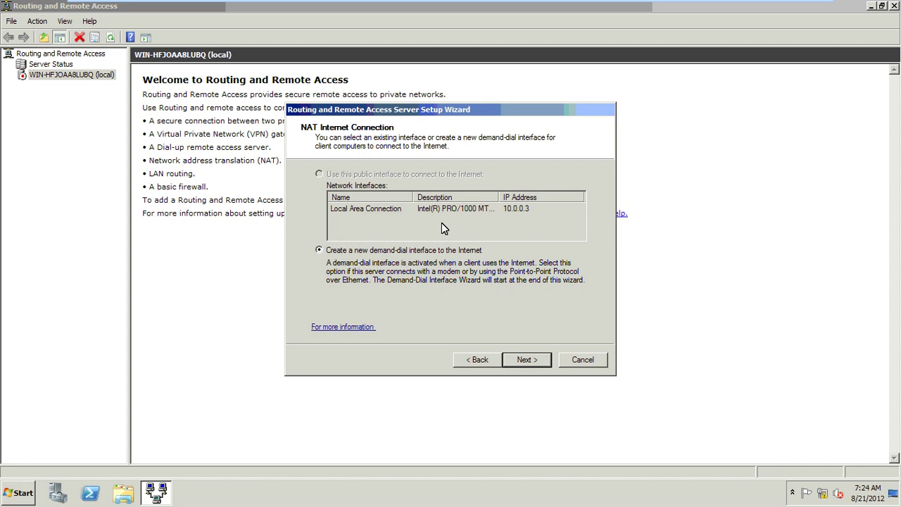
{"action": "left_click", "coordinate": [471, 356]}
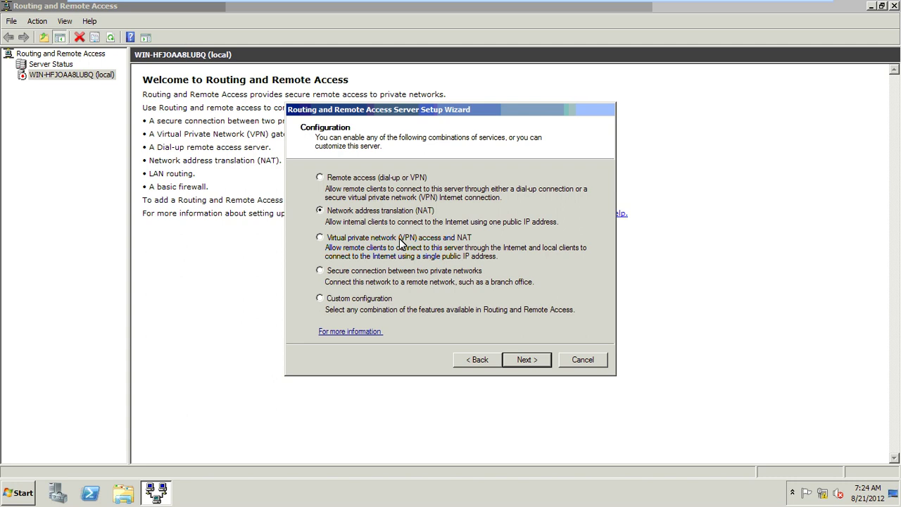
{"action": "left_click", "coordinate": [523, 359]}
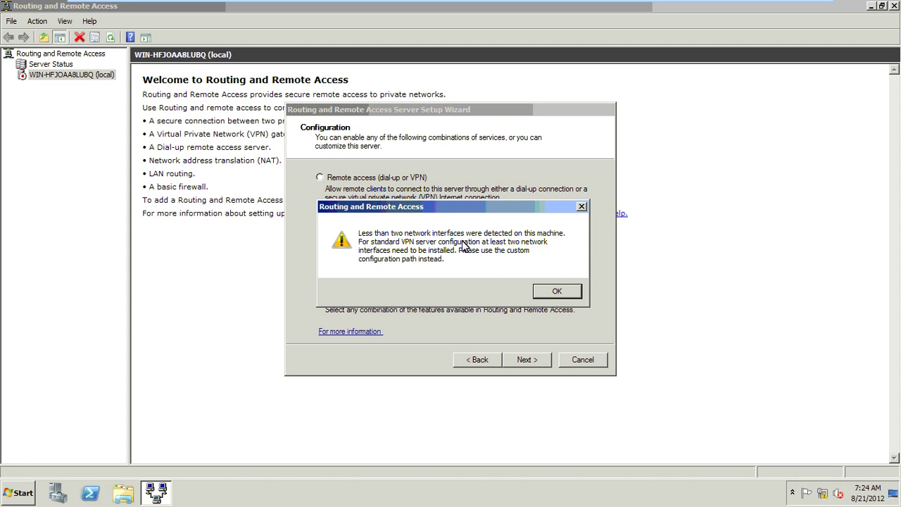
- Open the adapter settings from Network and Sharing Center and examine the Local Area Connection's status and network details
{"action": "left_click", "coordinate": [825, 491]}
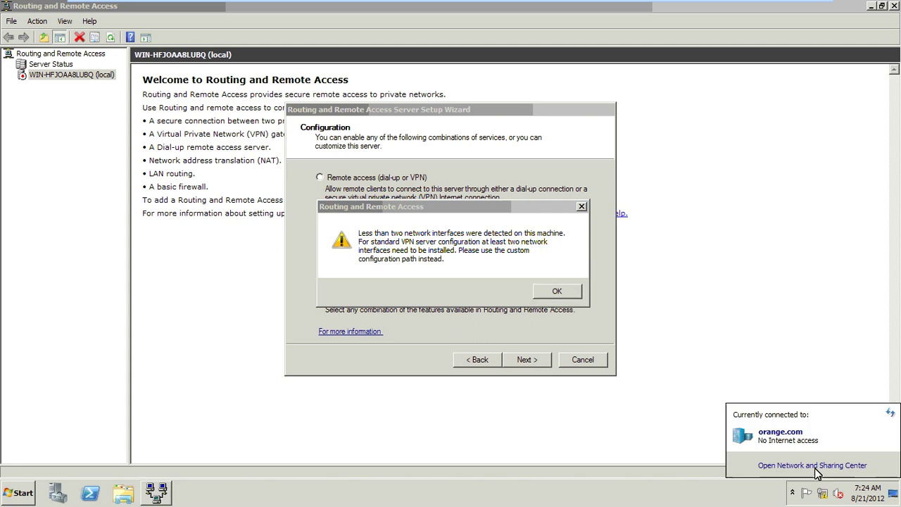
{"action": "left_click", "coordinate": [809, 465]}
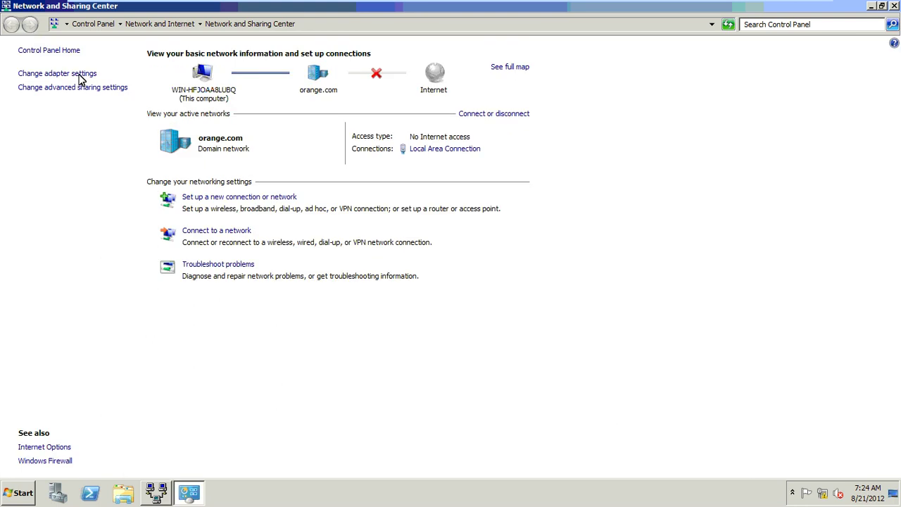
{"action": "left_click", "coordinate": [79, 75]}
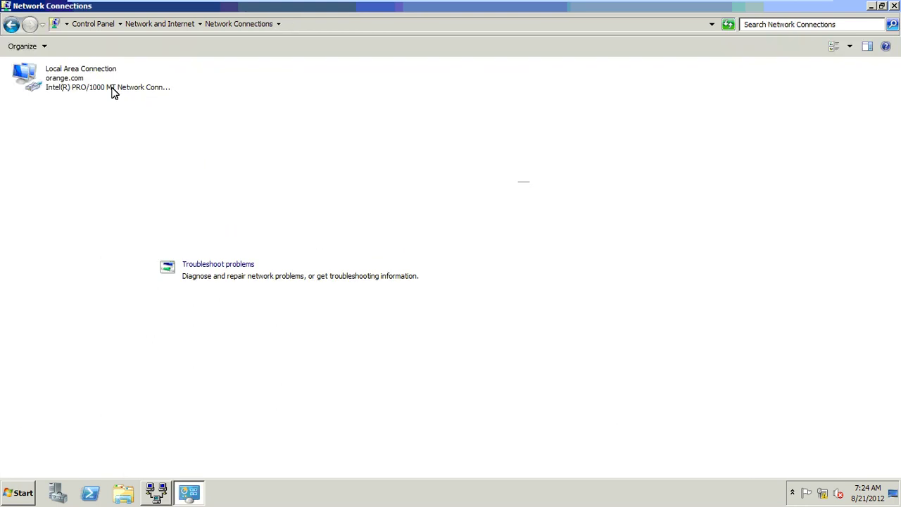
{"action": "right_click", "coordinate": [112, 91]}
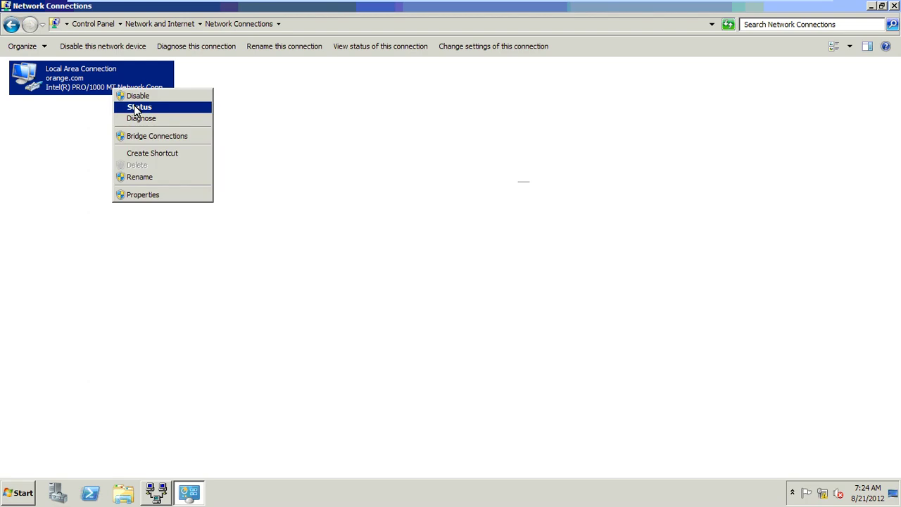
{"action": "left_click", "coordinate": [135, 110]}
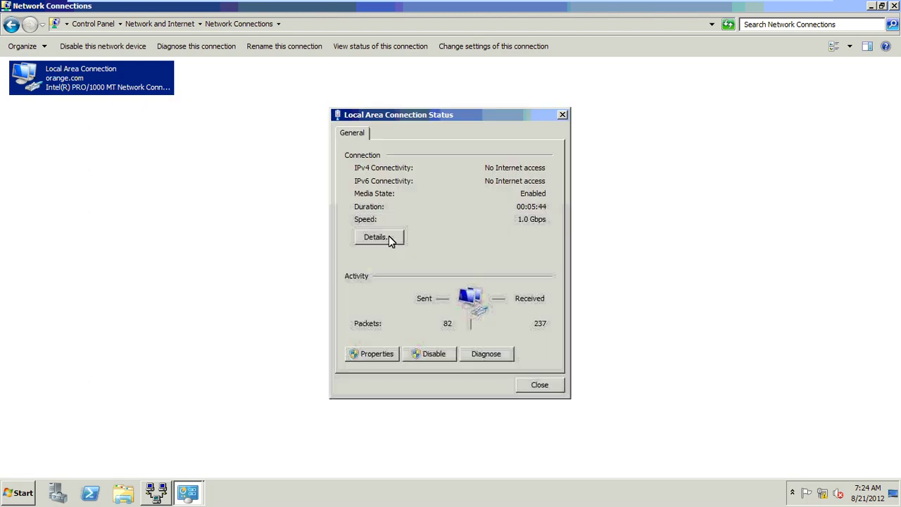
{"action": "left_click", "coordinate": [389, 237]}
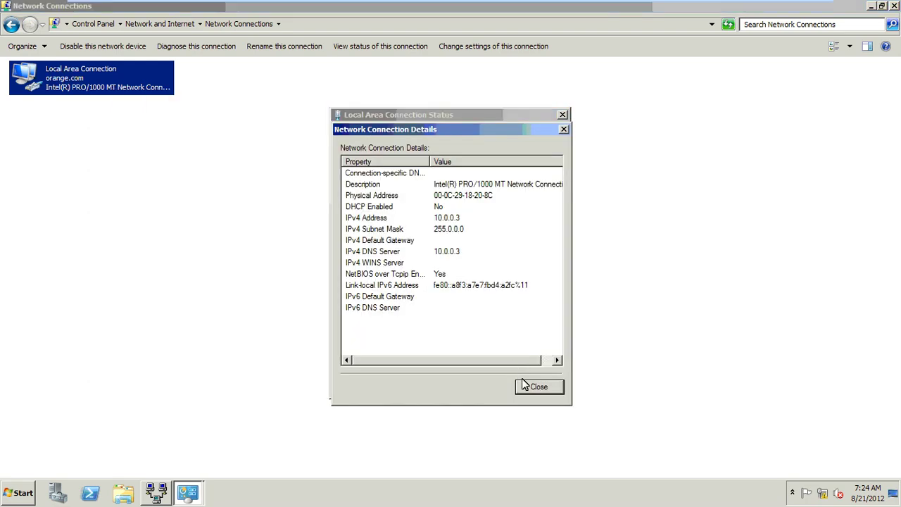
{"action": "left_click", "coordinate": [528, 385]}
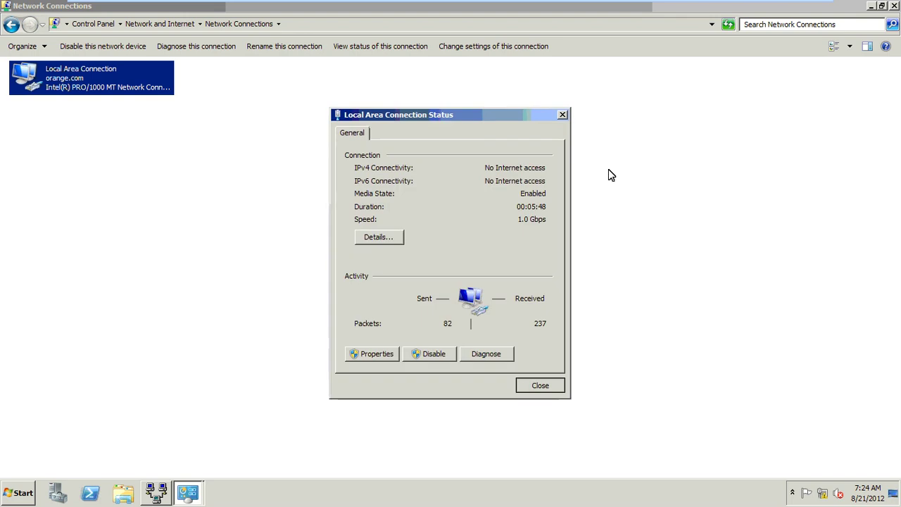
{"action": "left_click", "coordinate": [562, 114]}
- Add a second network adapter to the virtual machine's hardware, connected to the custom VMnet1 (Host-only) network
{"action": "mouse_move", "coordinate": [225, 5]}
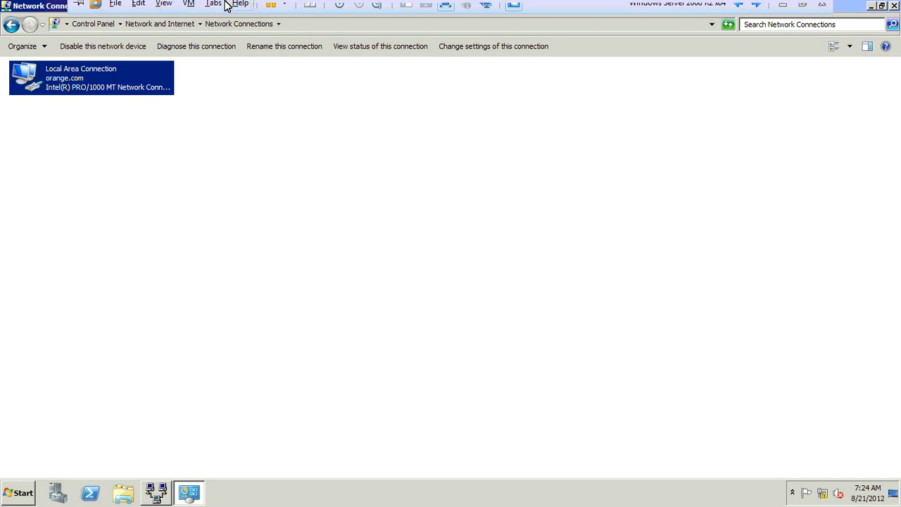
{"action": "left_click", "coordinate": [164, 8]}
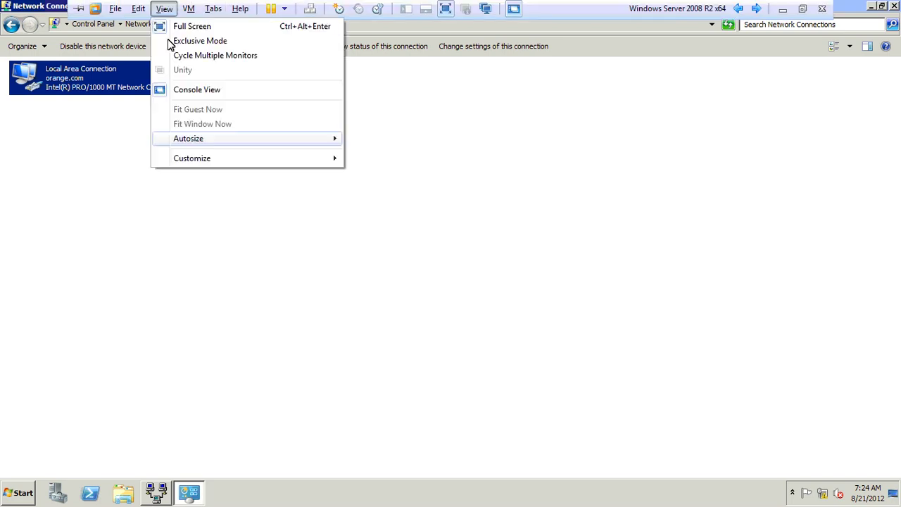
{"action": "left_click", "coordinate": [188, 10]}
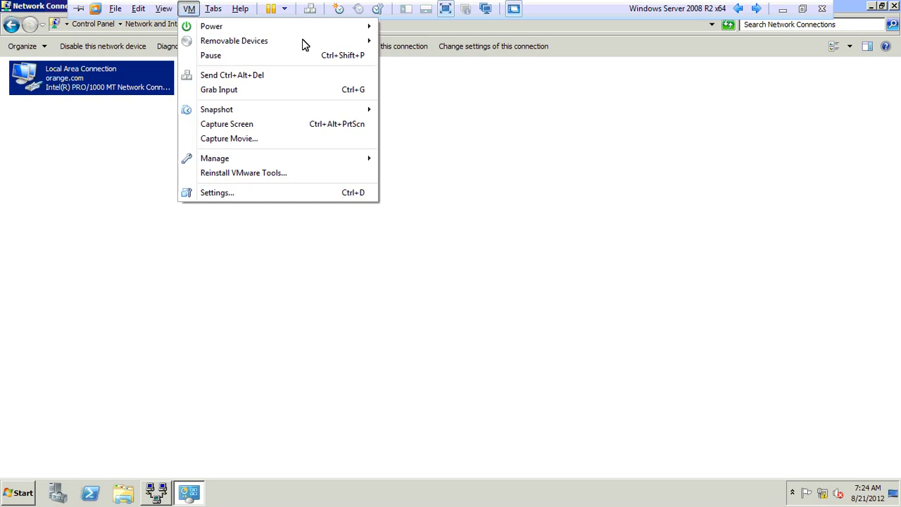
{"action": "left_click", "coordinate": [216, 193]}
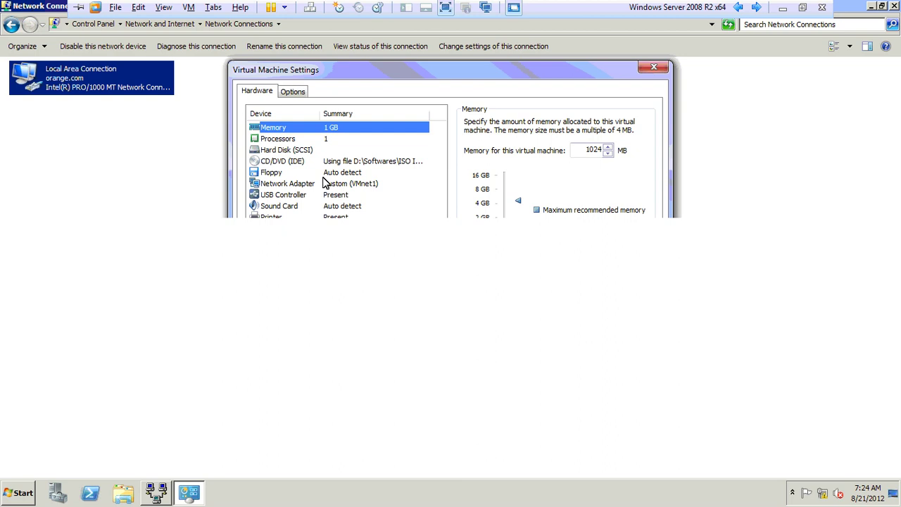
{"action": "left_click", "coordinate": [368, 405]}
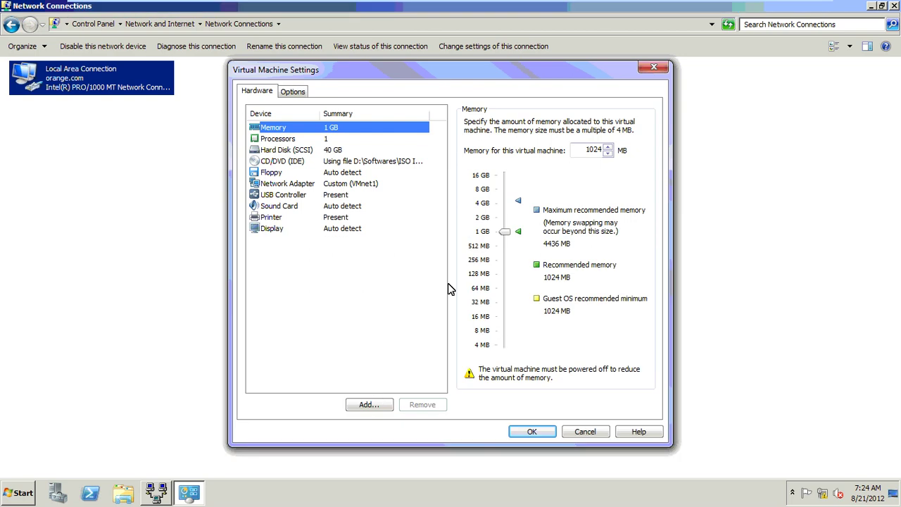
{"action": "left_click", "coordinate": [364, 246]}
{"action": "left_click", "coordinate": [517, 368]}
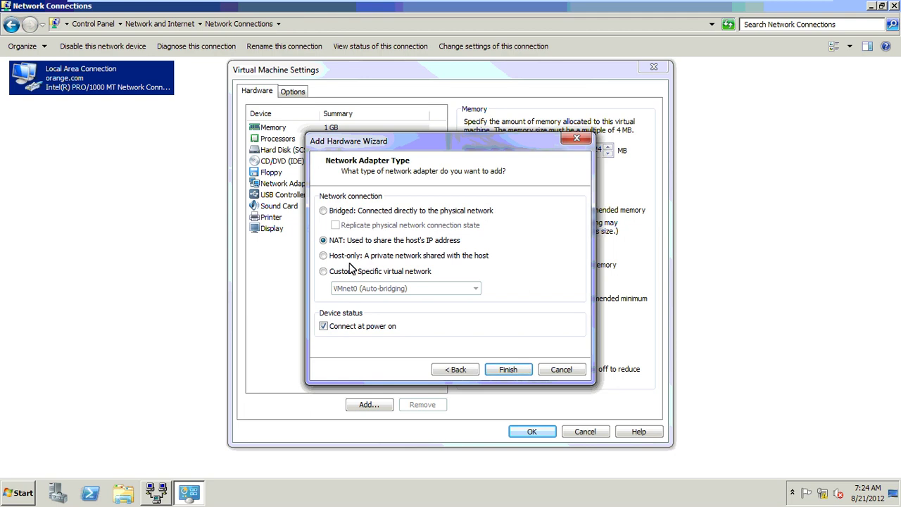
{"action": "left_click", "coordinate": [348, 273]}
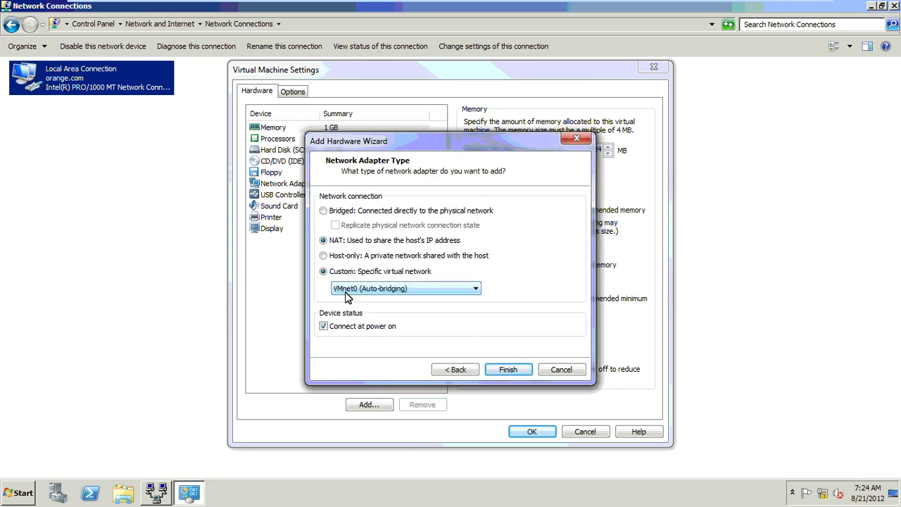
{"action": "left_click", "coordinate": [348, 291]}
{"action": "left_click", "coordinate": [509, 368]}
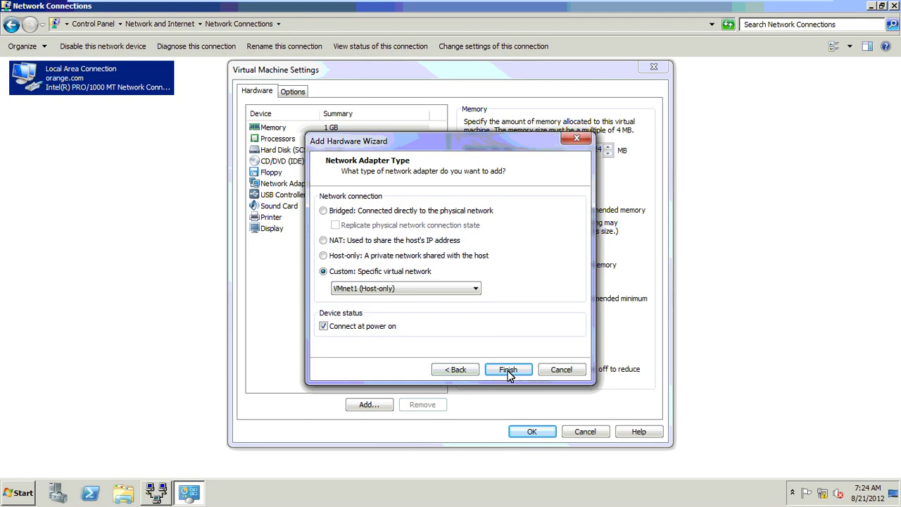
{"action": "left_click", "coordinate": [530, 431]}
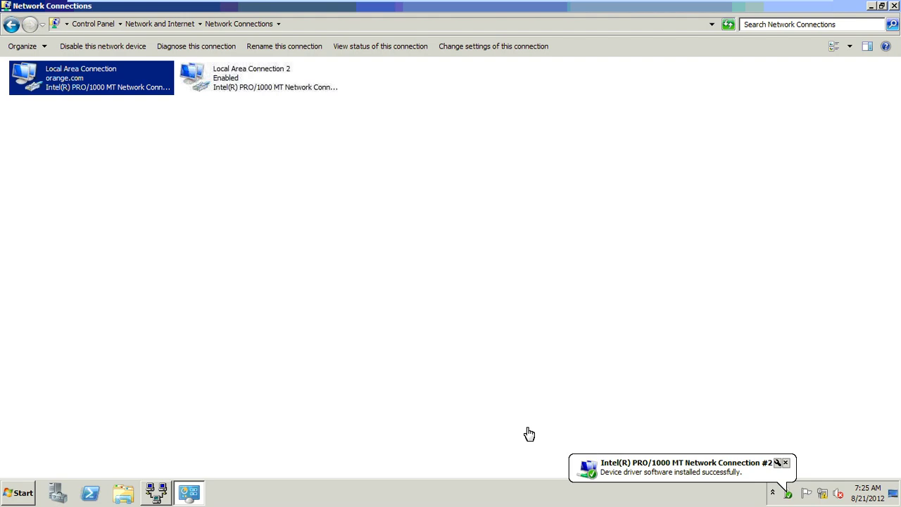
- Give Local Area Connection 2 the static IPv4 address 11.0.0.3, subnet mask 255.0.0.0 and preferred DNS server 11.0.0.3
{"action": "left_click", "coordinate": [258, 88]}
{"action": "right_click", "coordinate": [258, 86]}
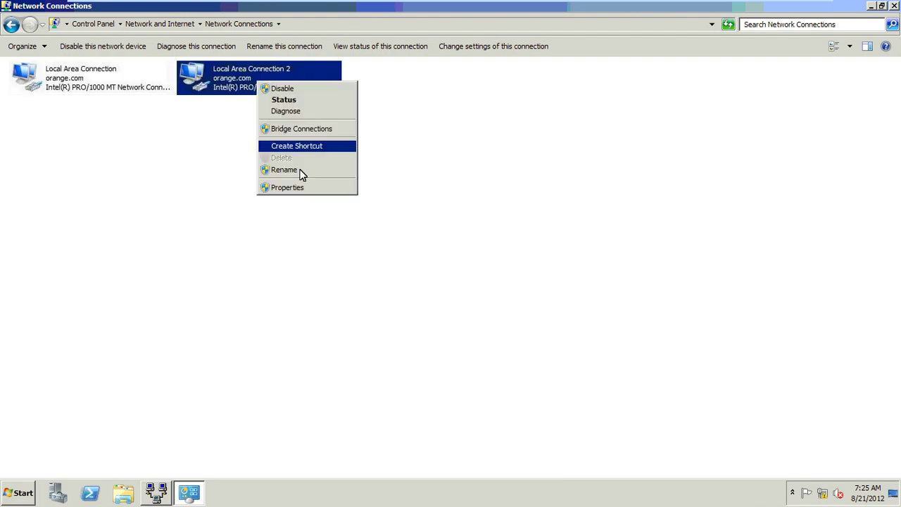
{"action": "key", "text": "r"}
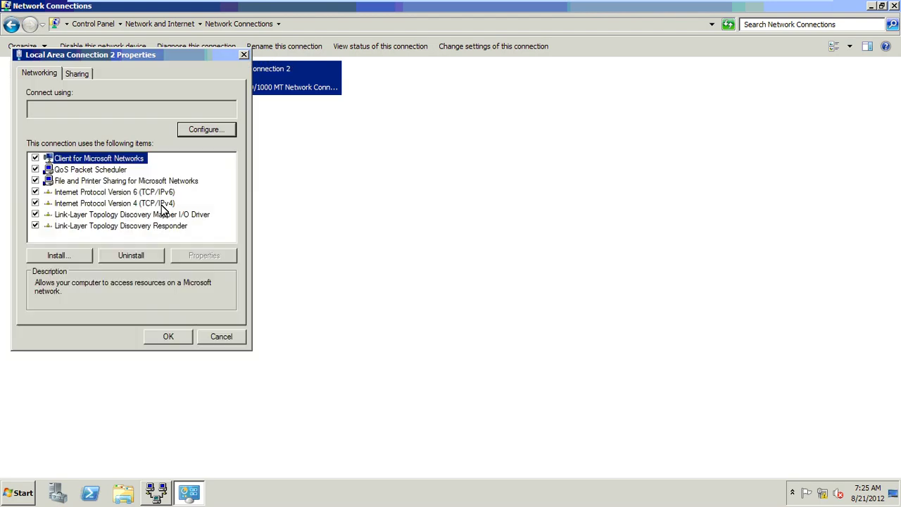
{"action": "left_click", "coordinate": [161, 203]}
{"action": "left_click", "coordinate": [203, 255]}
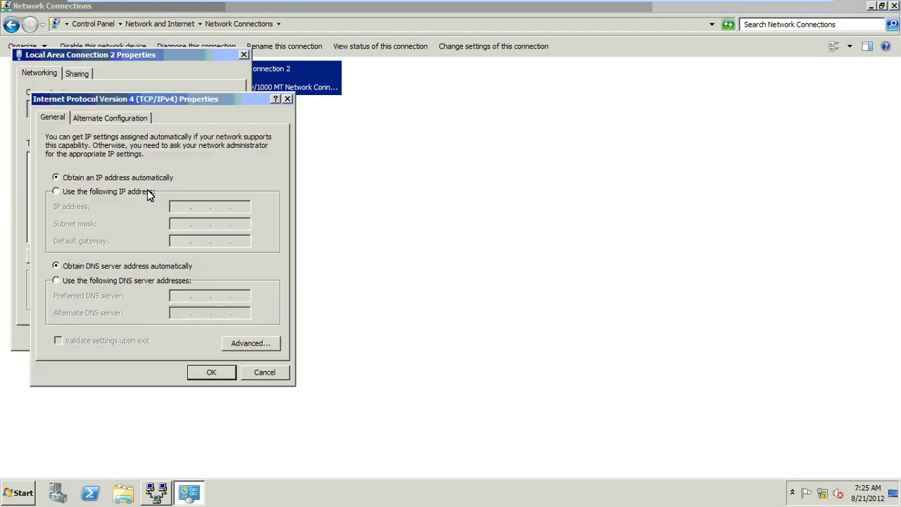
{"action": "left_click", "coordinate": [147, 190]}
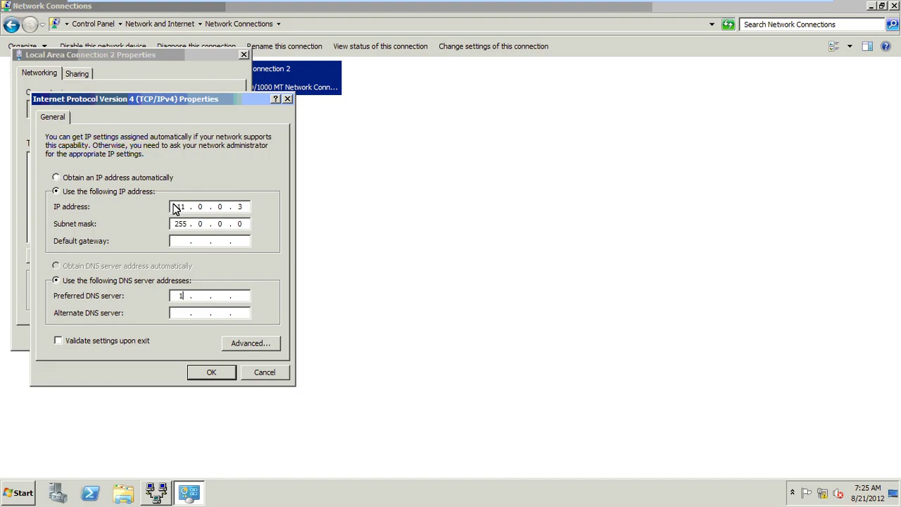
{"action": "type", "text": "1.0.0.3"}
{"action": "key", "text": "Return"}
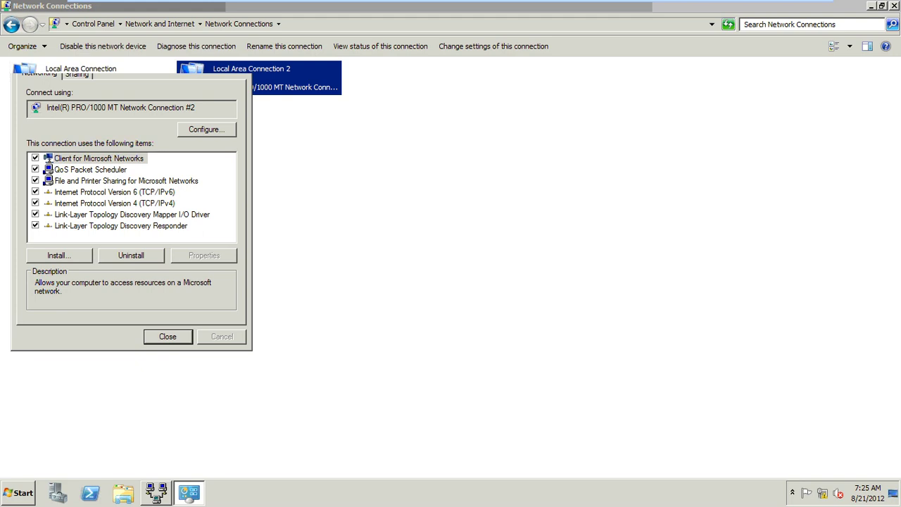
{"action": "key", "text": "Return"}
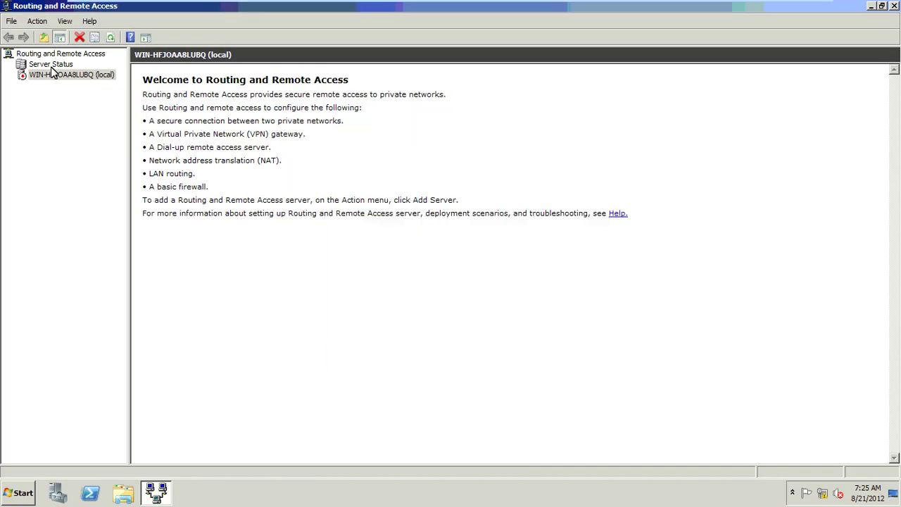
- Start configuring Routing and Remote Access on the local server for VPN access and NAT, with Local Area Connection as the Internet interface
{"action": "left_click", "coordinate": [58, 76]}
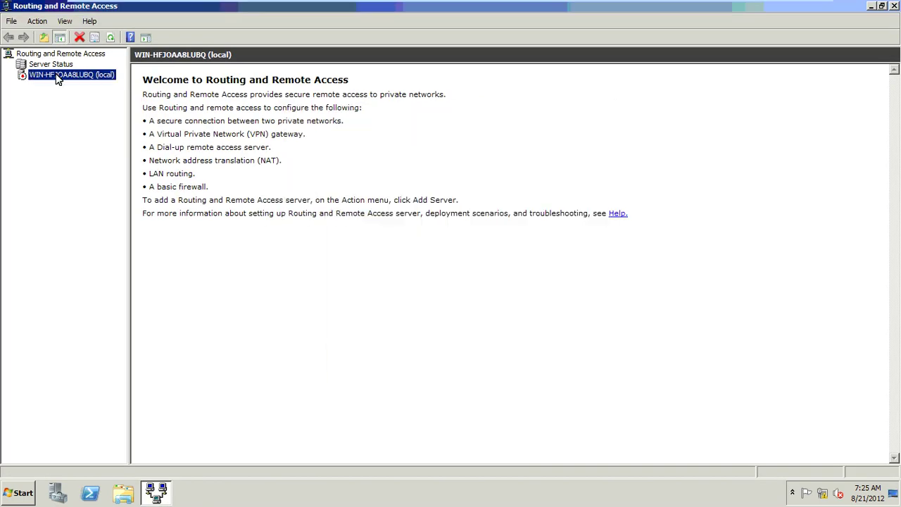
{"action": "right_click", "coordinate": [58, 76]}
{"action": "left_click", "coordinate": [64, 81]}
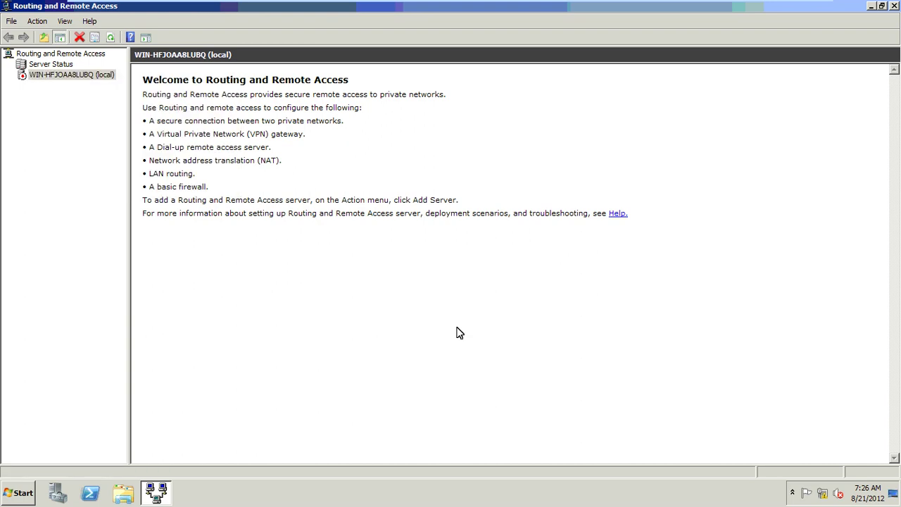
{"action": "left_click", "coordinate": [521, 361]}
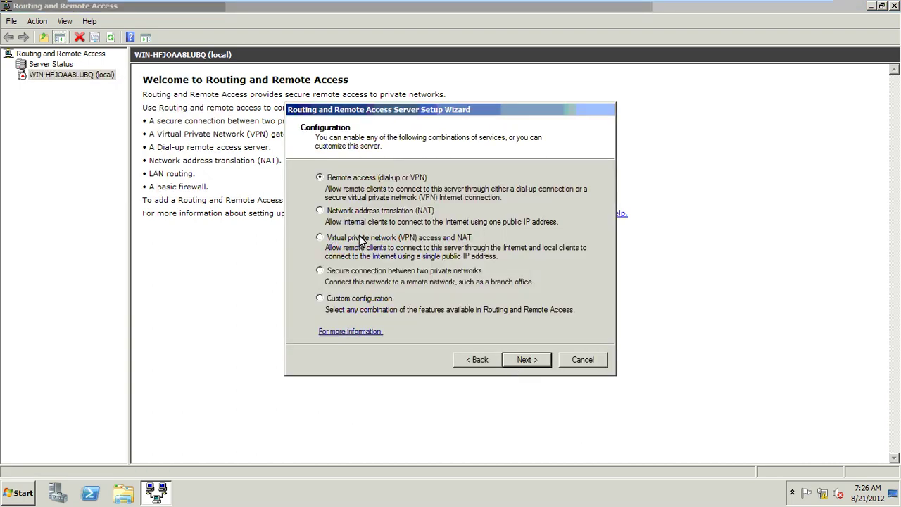
{"action": "left_click", "coordinate": [527, 360]}
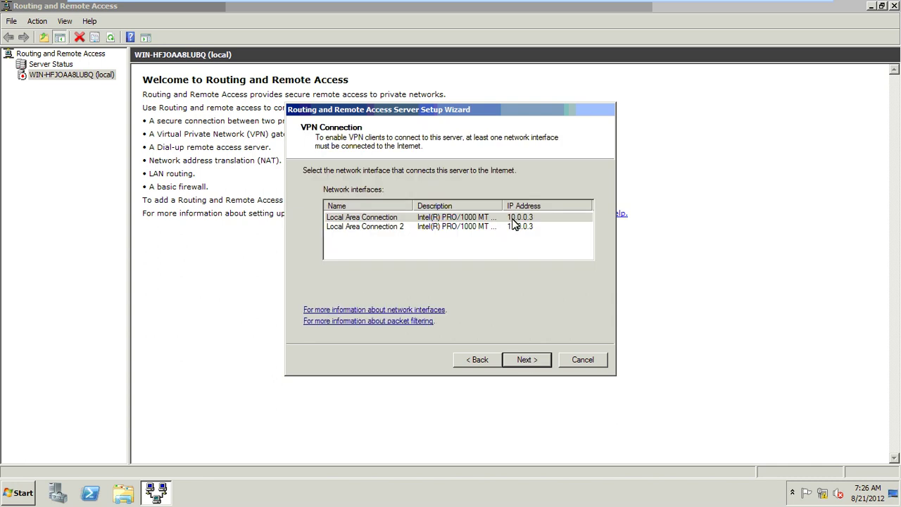
{"action": "left_click", "coordinate": [536, 364]}
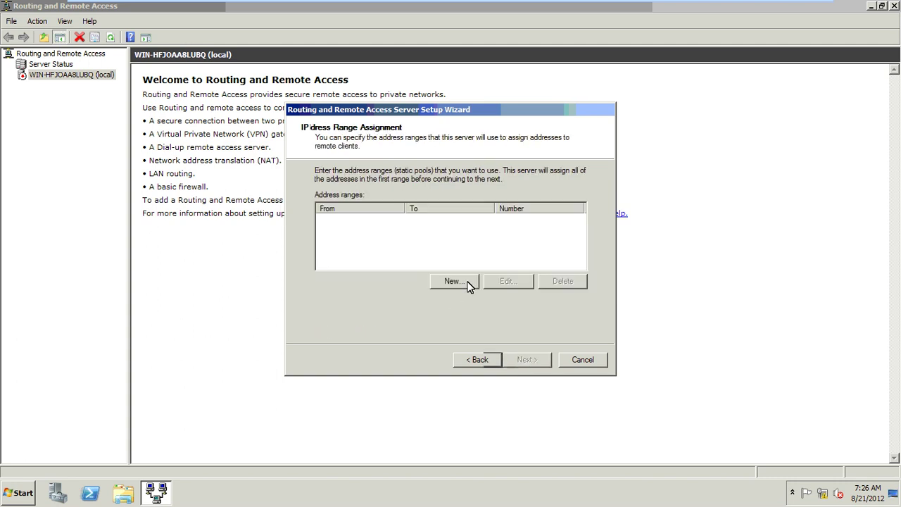
- Add an IPv4 address range for remote clients from 11.0.0.200 to 11.0.0.205
{"action": "left_click", "coordinate": [469, 285]}
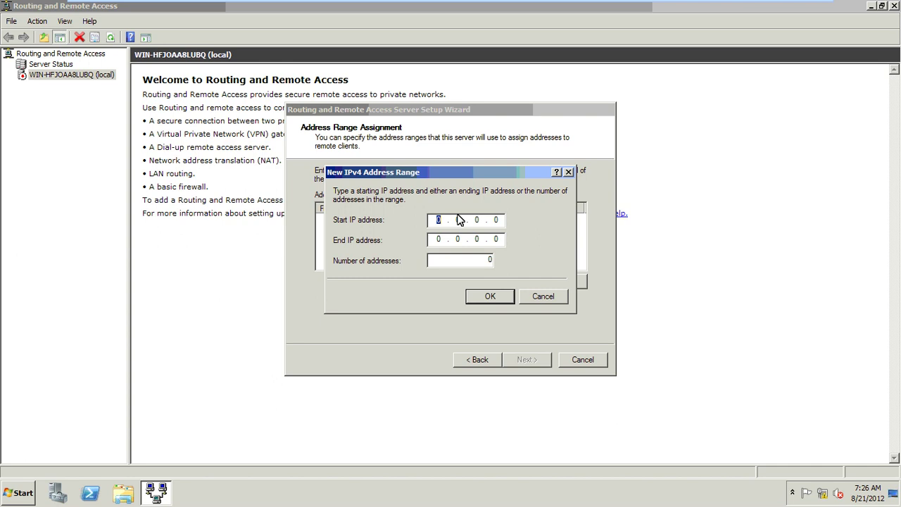
{"action": "type", "text": "10 ."}
{"action": "key", "text": "BackSpace"}
{"action": "key", "text": "BackSpace"}
{"action": "key", "text": "BackSpace"}
{"action": "key", "text": "BackSpace"}
{"action": "key", "text": "BackSpace"}
{"action": "type", "text": "110.2"}
{"action": "type", "text": "205"}
{"action": "left_click", "coordinate": [458, 260]}
{"action": "left_click", "coordinate": [486, 303]}
{"action": "left_click", "coordinate": [518, 354]}
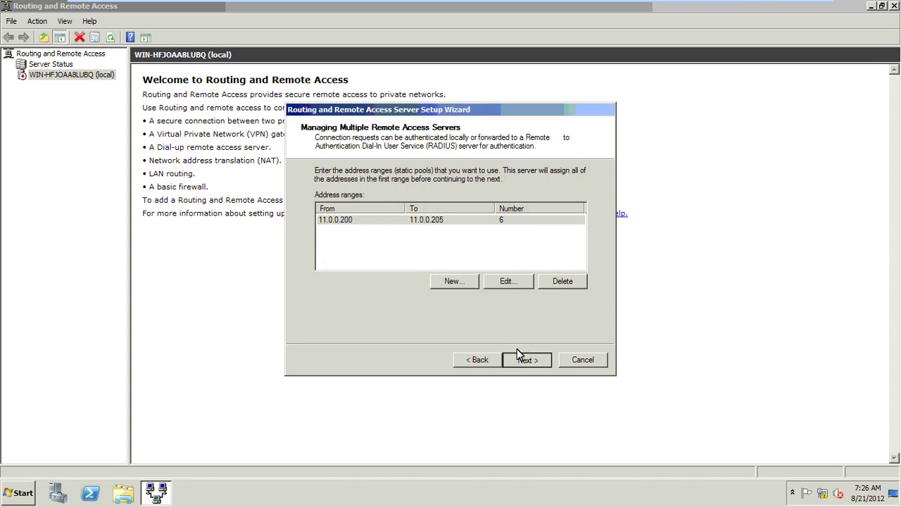
- Accept the authentication settings for remote access servers and finish the Routing and Remote Access Server Setup Wizard
{"action": "left_click", "coordinate": [519, 355]}
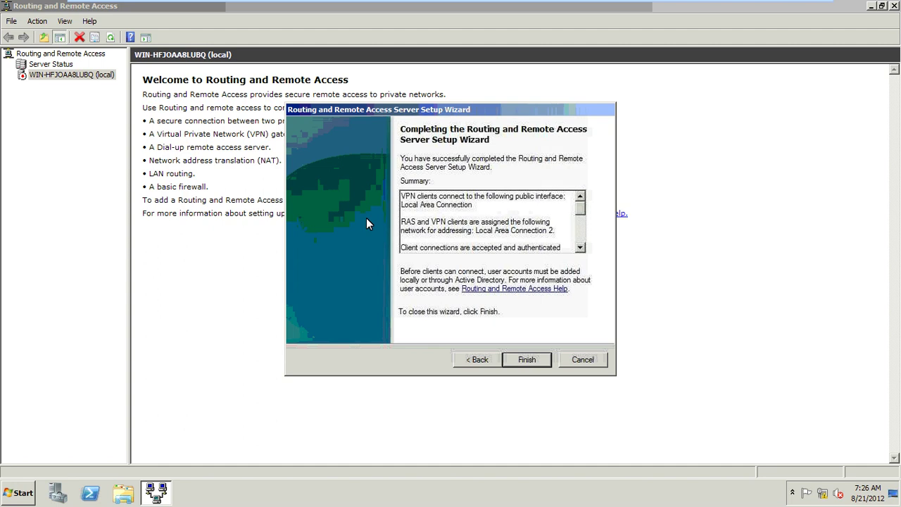
{"action": "key", "text": "Return"}
{"action": "left_click", "coordinate": [421, 270]}
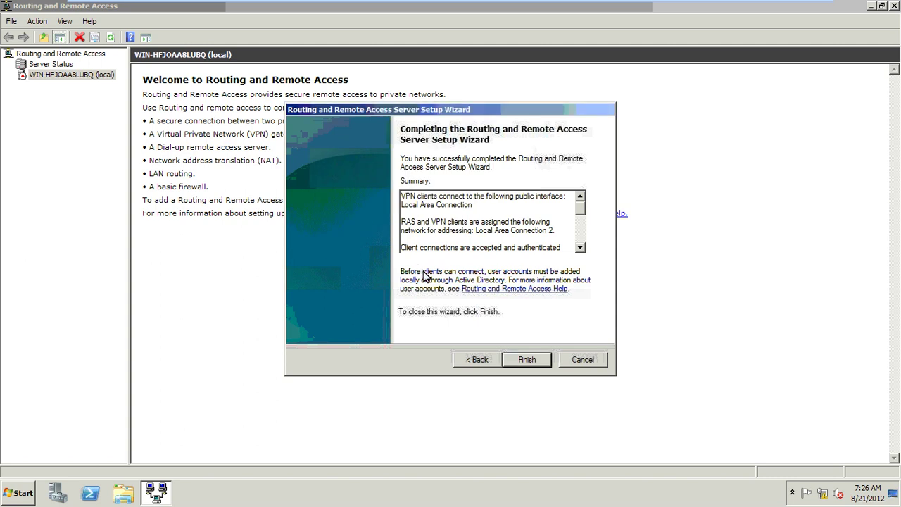
{"action": "left_click", "coordinate": [518, 354]}
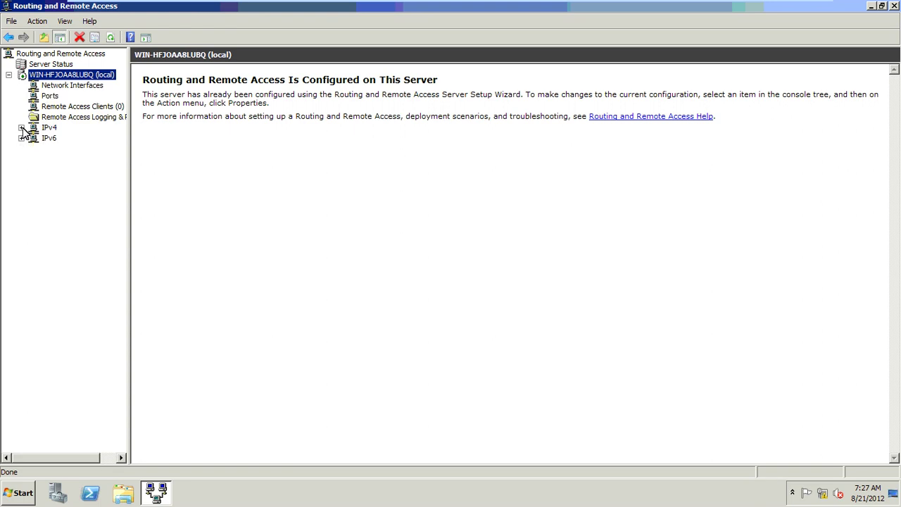
- Open NAT under the server's IPv4 node and try to add a new interface to it
{"action": "left_click", "coordinate": [21, 128]}
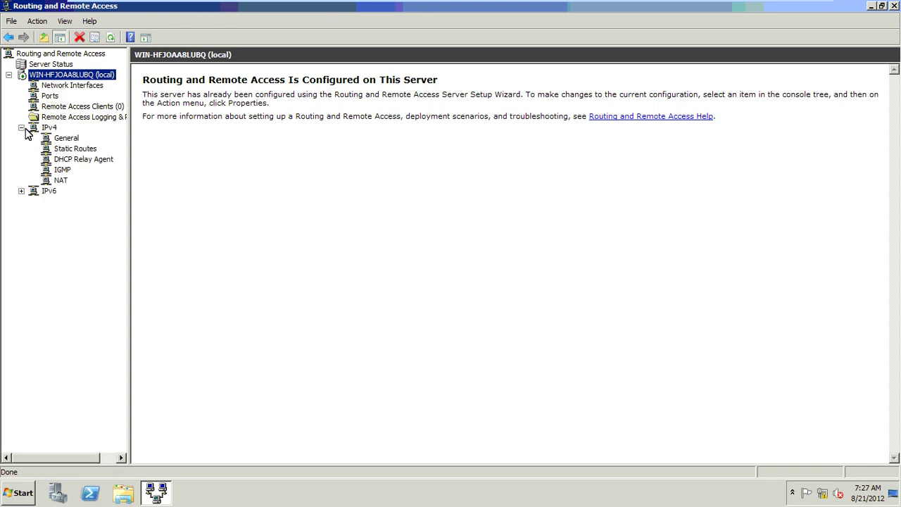
{"action": "left_click", "coordinate": [62, 179]}
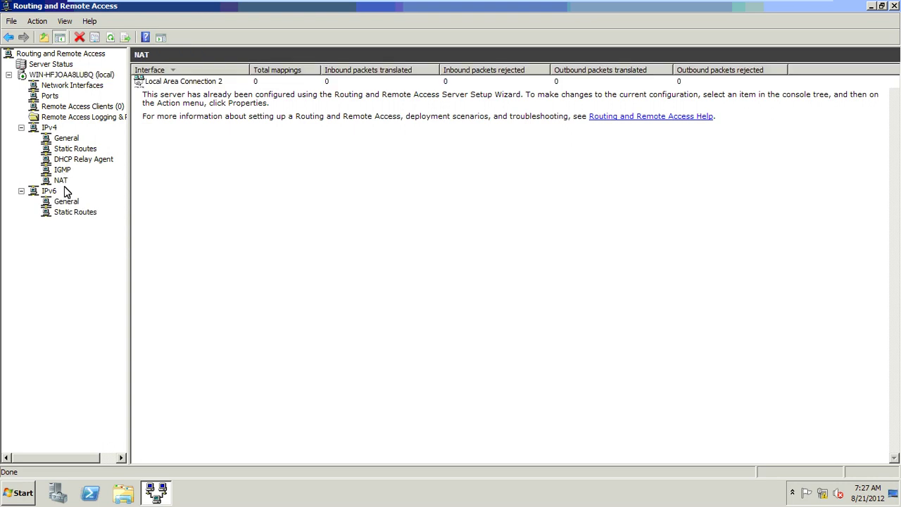
{"action": "right_click", "coordinate": [64, 181]}
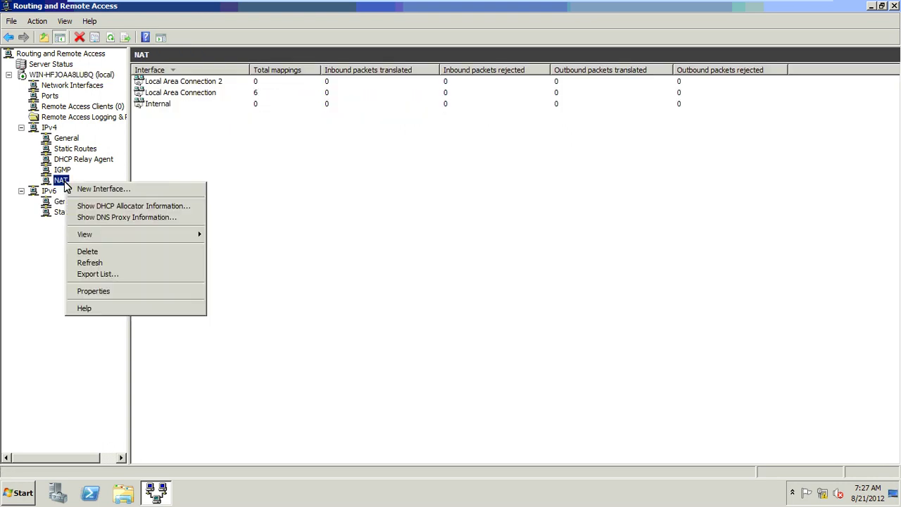
{"action": "left_click", "coordinate": [106, 190]}
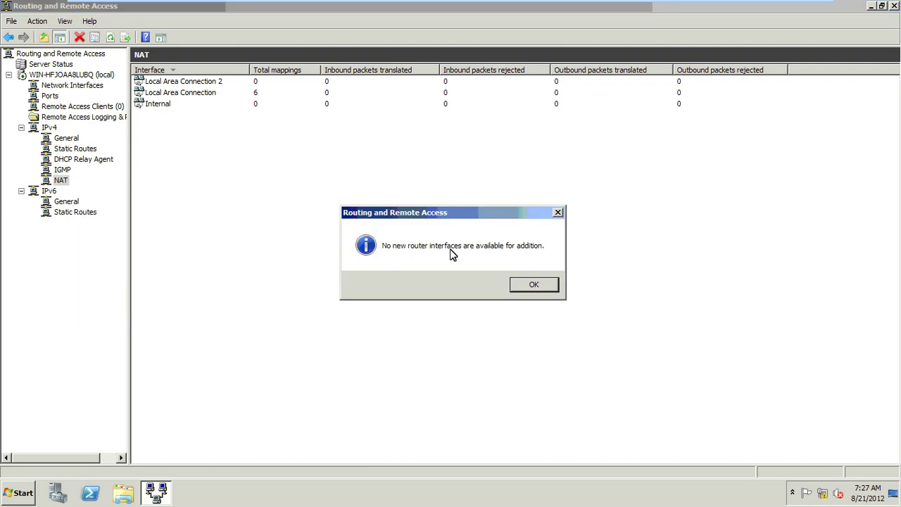
{"action": "left_click", "coordinate": [526, 285]}
- Open the NAT properties of Local Area Connection and select it as a public interface connected to the Internet
{"action": "left_click", "coordinate": [204, 100]}
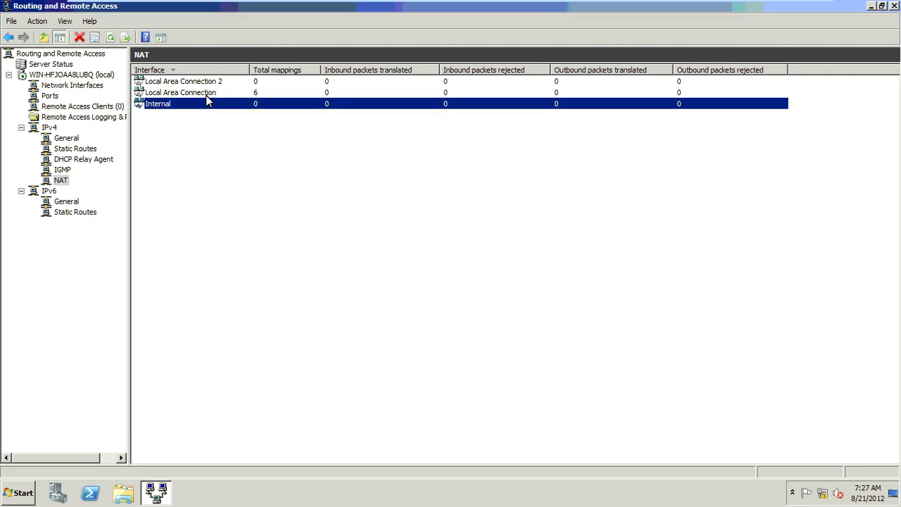
{"action": "left_click", "coordinate": [207, 95]}
{"action": "right_click", "coordinate": [211, 93]}
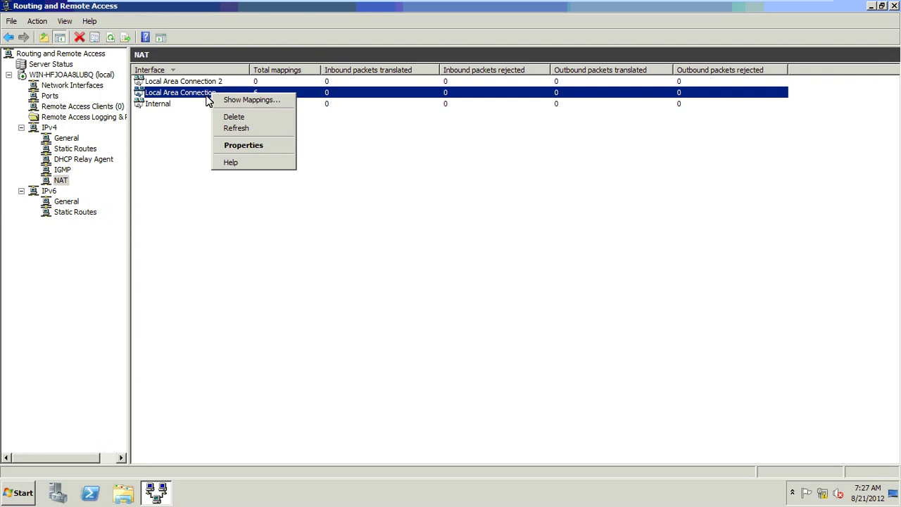
{"action": "left_click", "coordinate": [180, 76]}
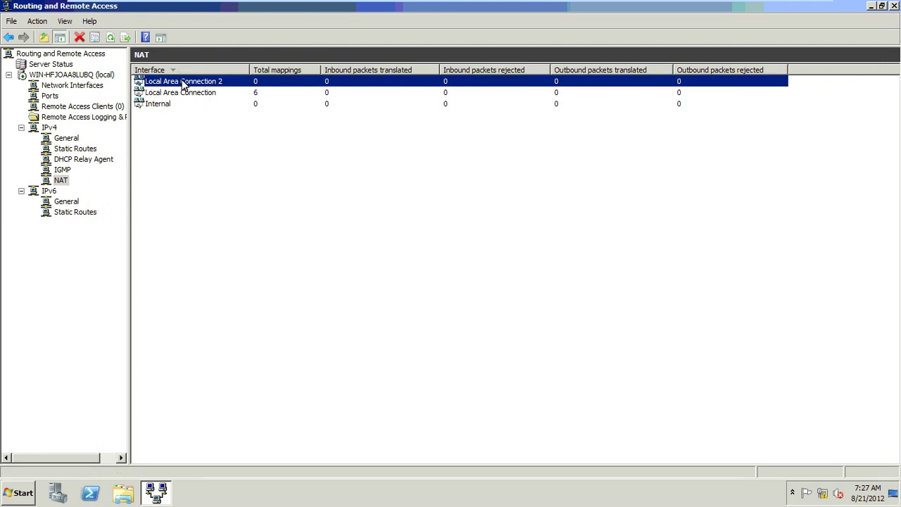
{"action": "left_click", "coordinate": [200, 96]}
{"action": "right_click", "coordinate": [202, 98]}
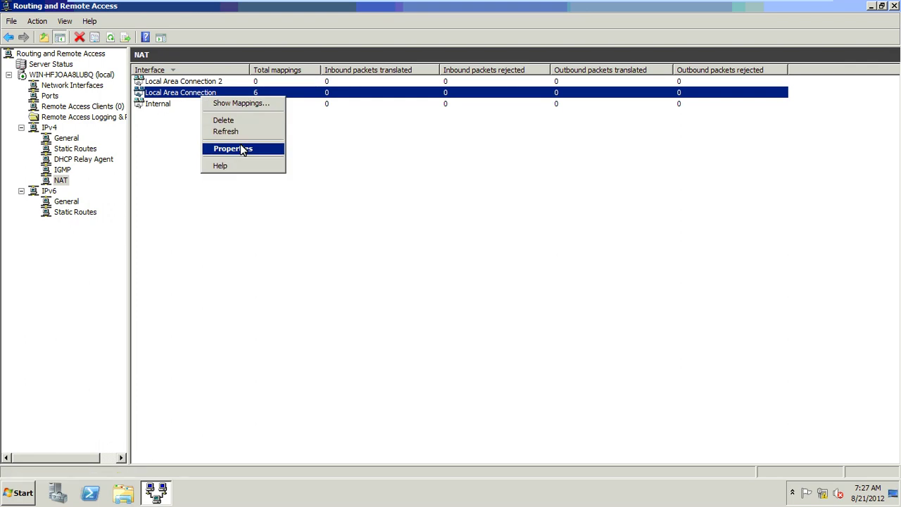
{"action": "left_click", "coordinate": [242, 150]}
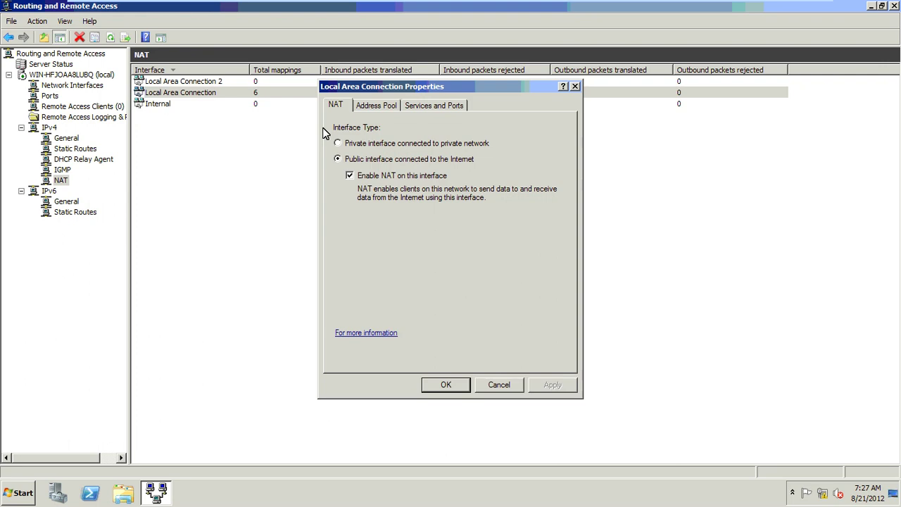
{"action": "left_click", "coordinate": [423, 160]}
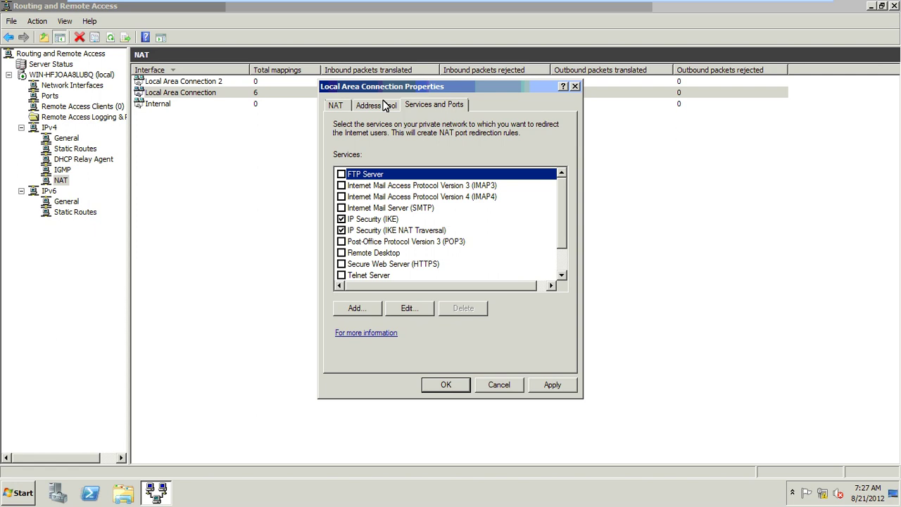
- Add an address pool to Local Area Connection from 170.10.0.205 to 170.10.255.255 with mask 255.255.0.0
{"action": "left_click", "coordinate": [386, 105]}
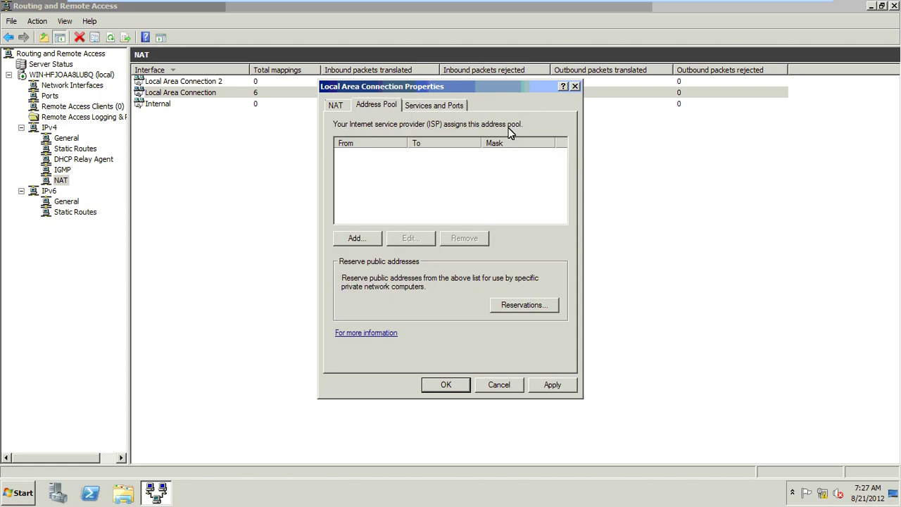
{"action": "left_click", "coordinate": [365, 238]}
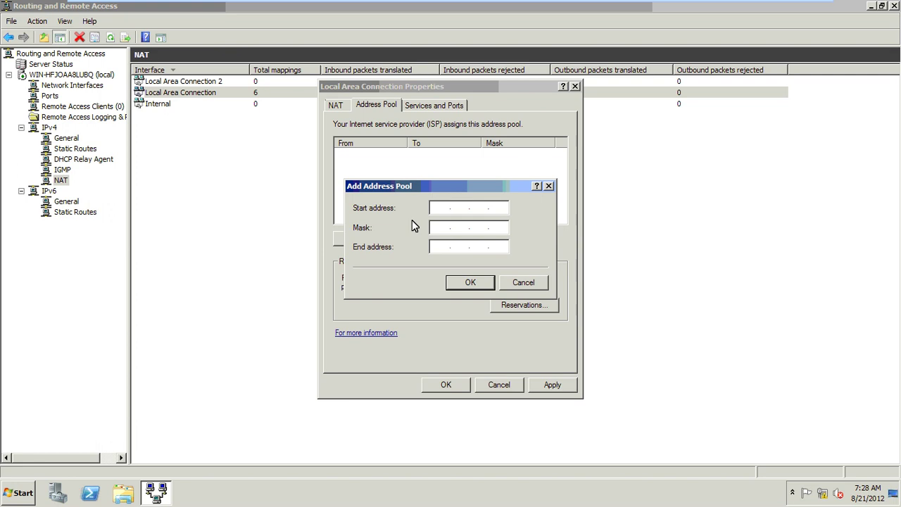
{"action": "type", "text": "170."}
{"action": "type", "text": "10.0.205"}
{"action": "type", "text": "255.2"}
{"action": "type", "text": "55."}
{"action": "type", "text": "0.0"}
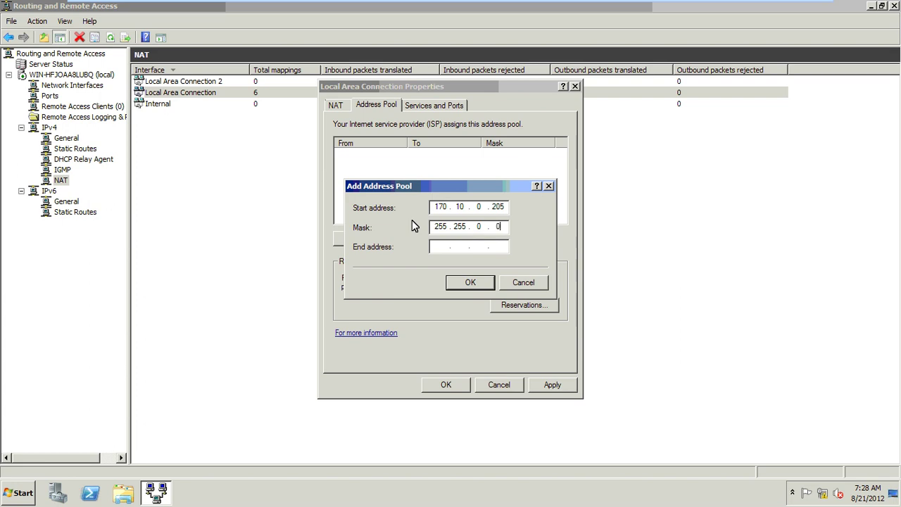
{"action": "key", "text": "Tab"}
{"action": "left_click", "coordinate": [454, 284]}
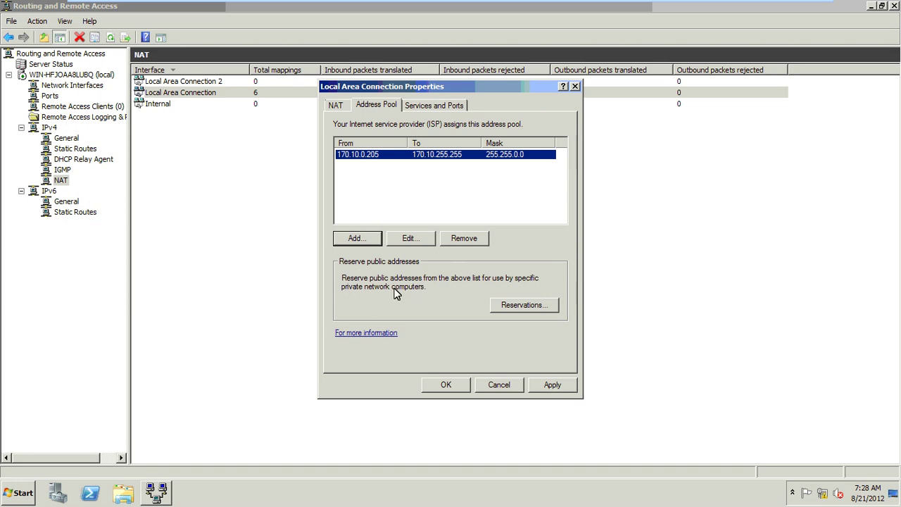
- Reserve public IP address 170.10.0.207 for the private network computer 10.0.0.7 and apply the interface properties
{"action": "left_click", "coordinate": [533, 309]}
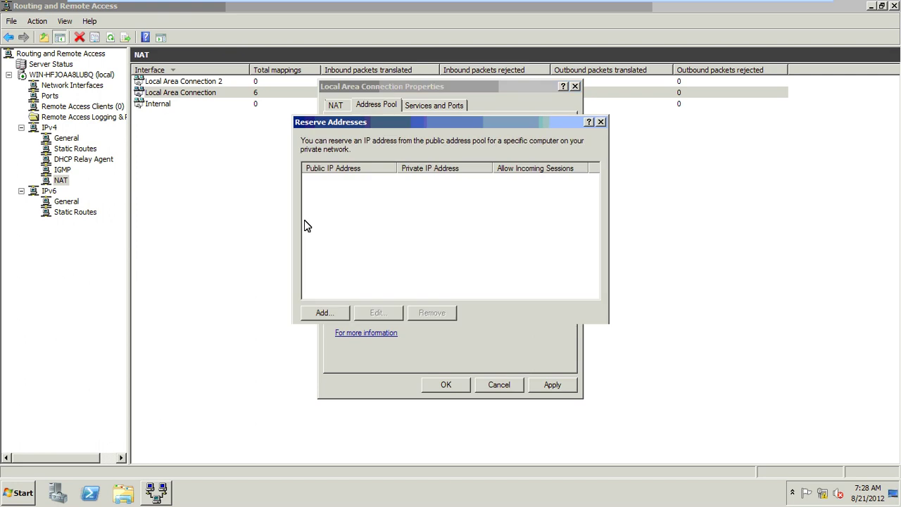
{"action": "left_click", "coordinate": [325, 312]}
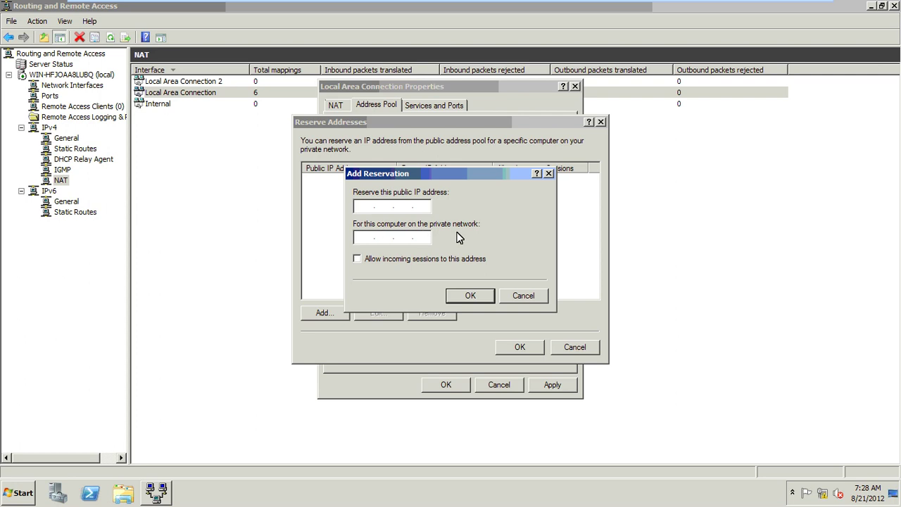
{"action": "type", "text": "170 . 10 . 0 . 207"}
{"action": "key", "text": "BackSpace"}
{"action": "key", "text": "BackSpace"}
{"action": "key", "text": "BackSpace"}
{"action": "key", "text": "BackSpace"}
{"action": "key", "text": "BackSpace"}
{"action": "key", "text": "BackSpace"}
{"action": "key", "text": "BackSpace"}
{"action": "key", "text": "BackSpace"}
{"action": "key", "text": "BackSpace"}
{"action": "type", "text": "170.10.0.207"}
{"action": "key", "text": "Tab"}
{"action": "type", "text": "10.0.0.7"}
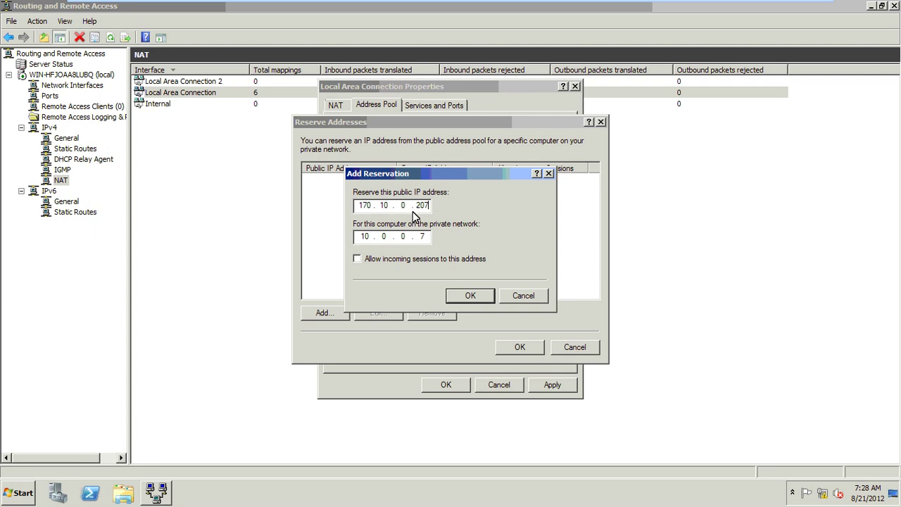
{"action": "left_click", "coordinate": [424, 236]}
{"action": "left_click", "coordinate": [459, 294]}
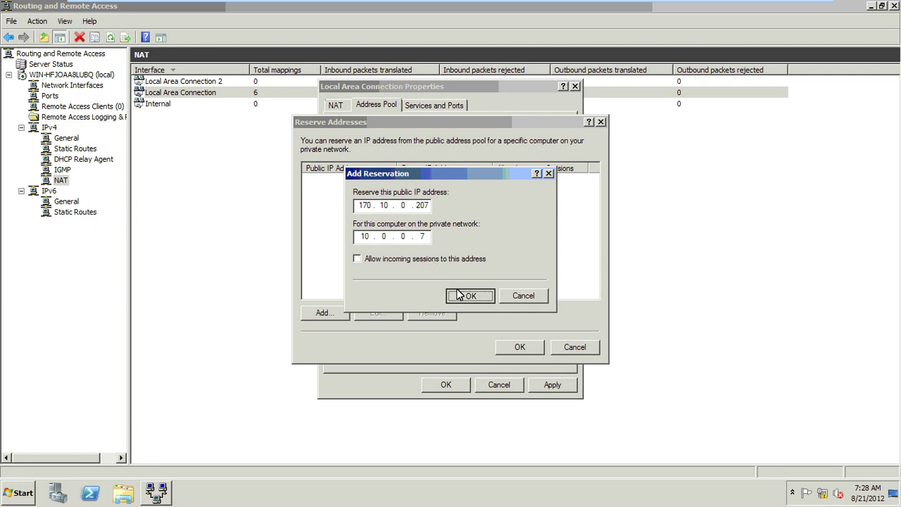
{"action": "left_click", "coordinate": [504, 348]}
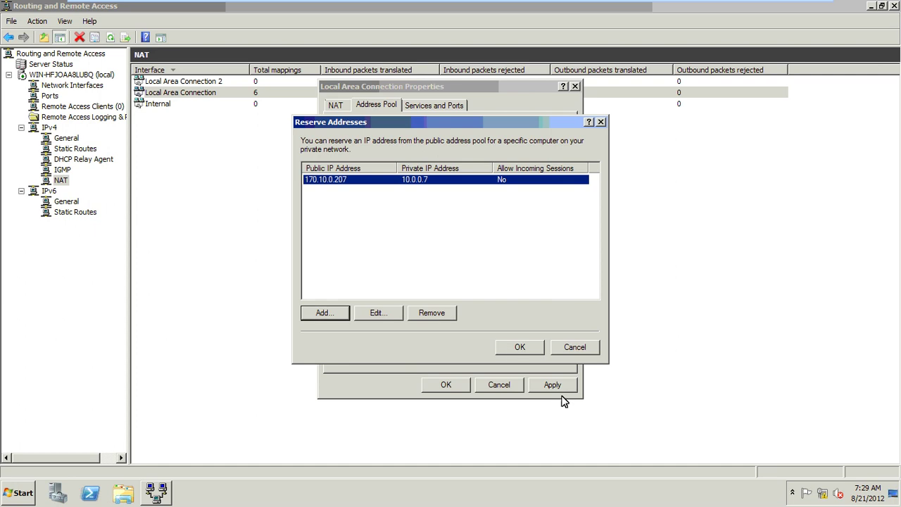
{"action": "left_click", "coordinate": [557, 385]}
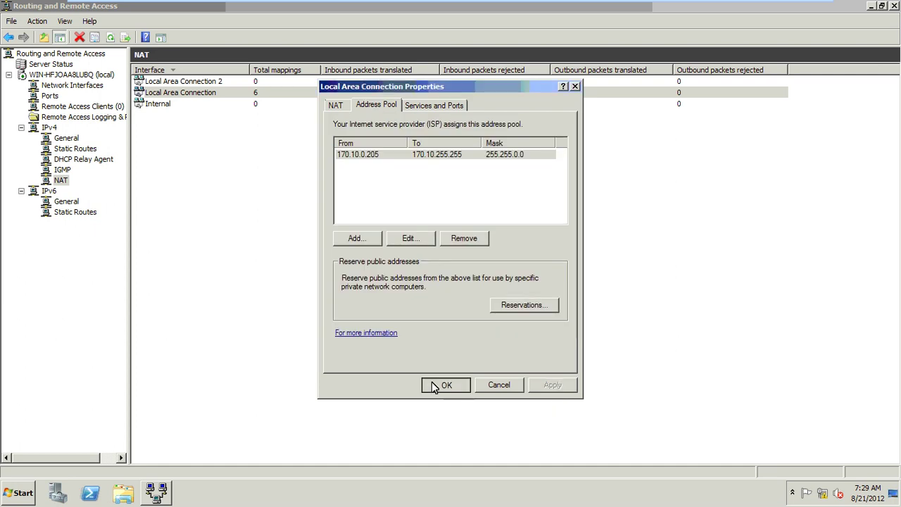
{"action": "left_click", "coordinate": [434, 384]}
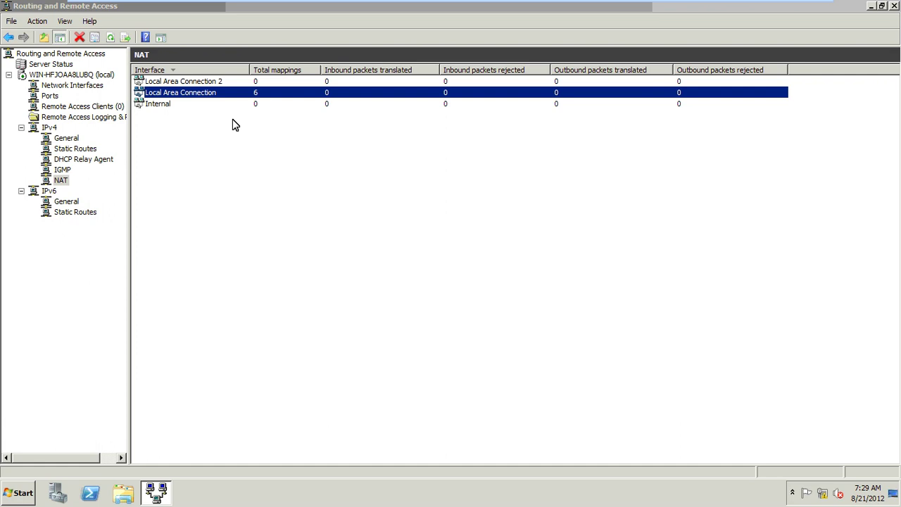
- Examine the NAT session mappings of Local Area Connection, including the remote address and idle time columns
{"action": "left_click", "coordinate": [248, 95]}
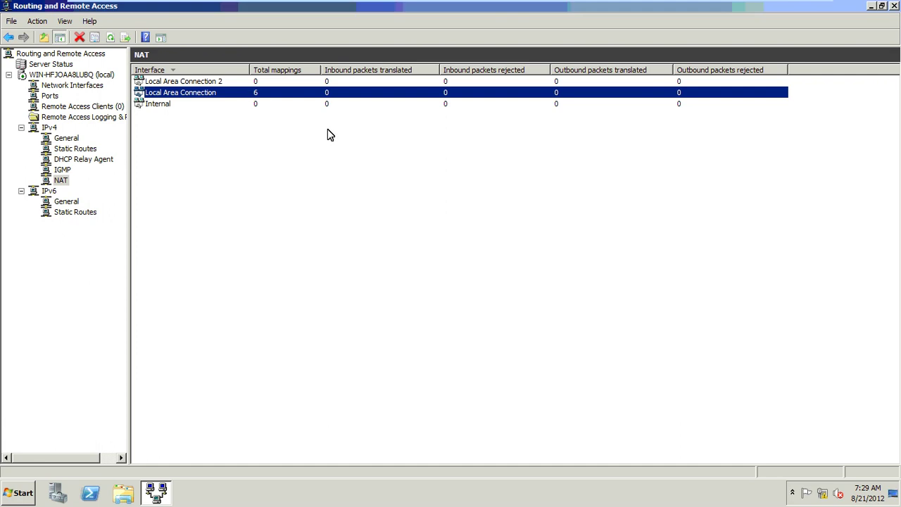
{"action": "right_click", "coordinate": [237, 90]}
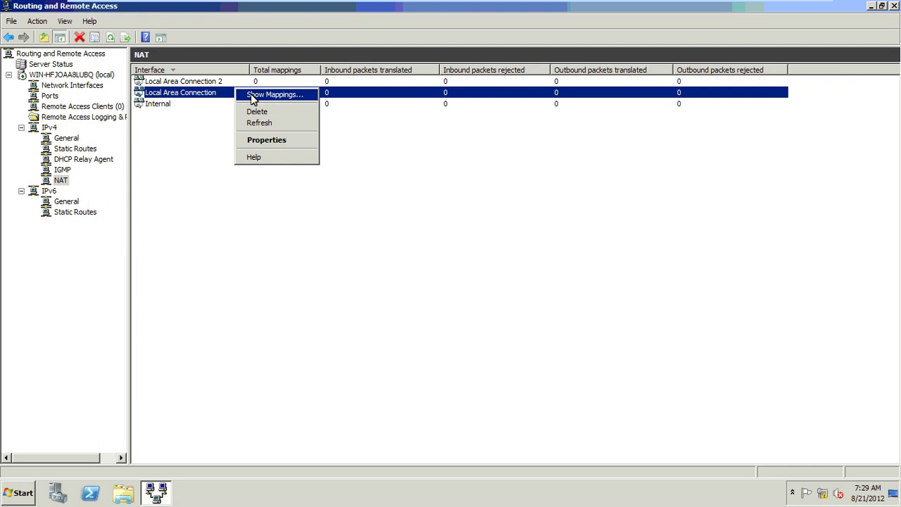
{"action": "left_click", "coordinate": [254, 97]}
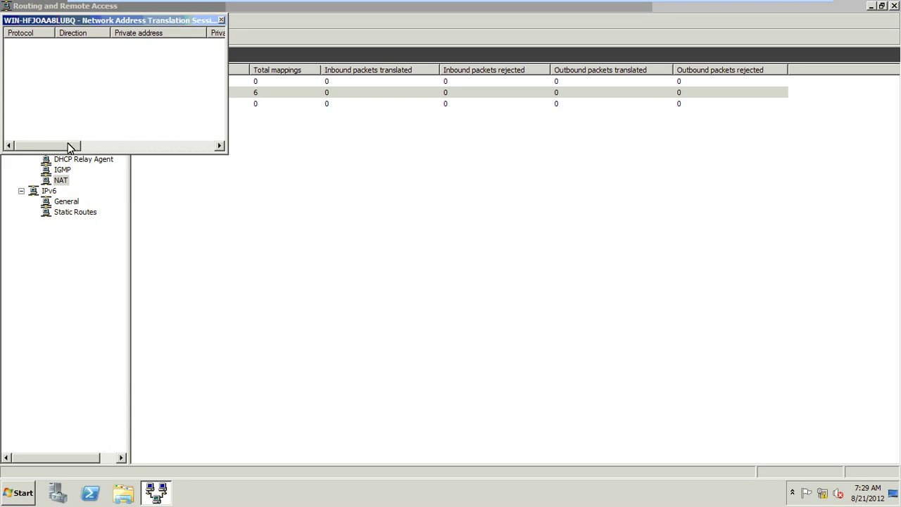
{"action": "left_click_drag", "start_coordinate": [68, 145], "coordinate": [221, 148]}
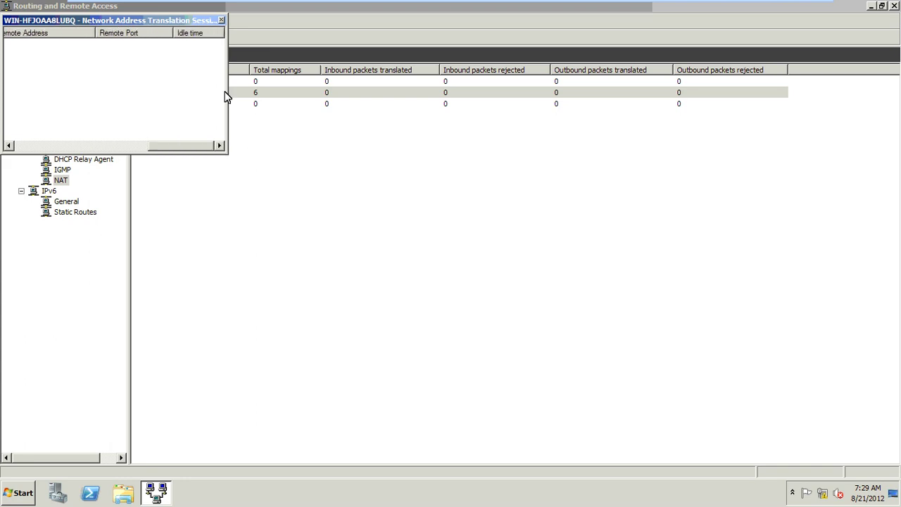
{"action": "left_click", "coordinate": [222, 20]}
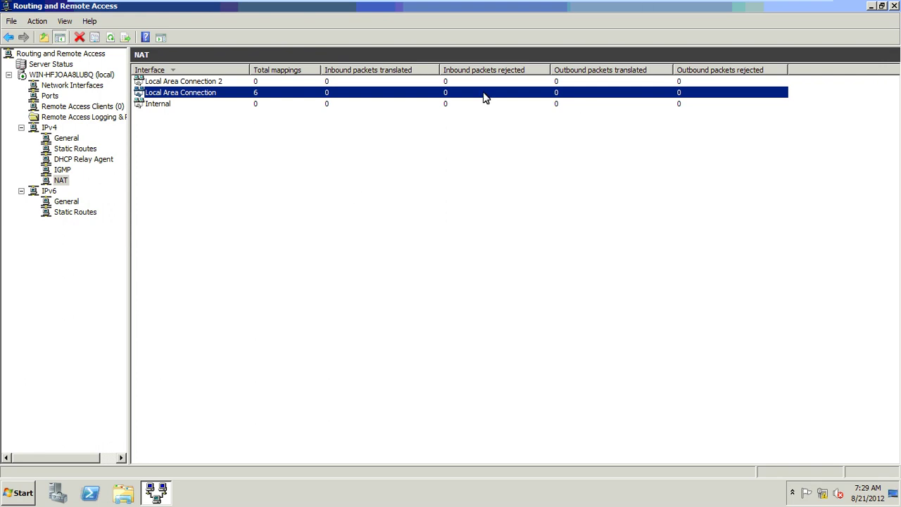
{"action": "right_click", "coordinate": [236, 90]}
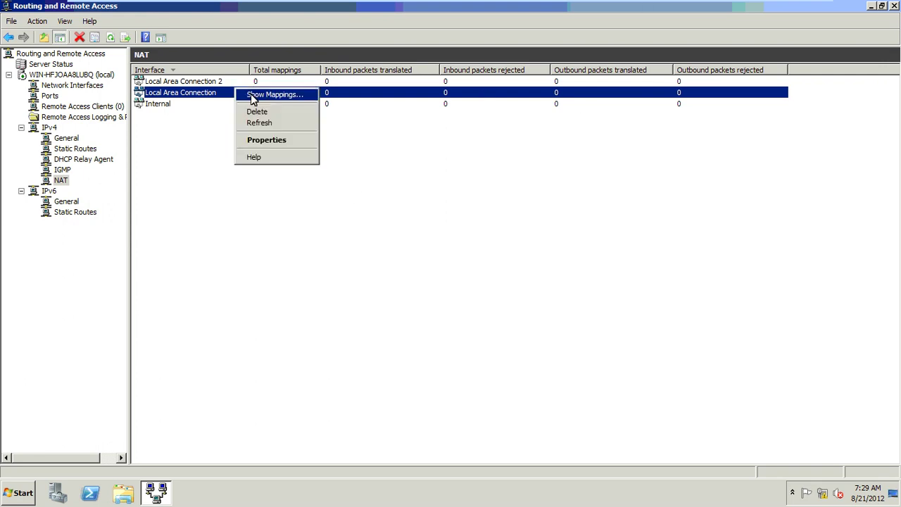
{"action": "left_click", "coordinate": [461, 107]}
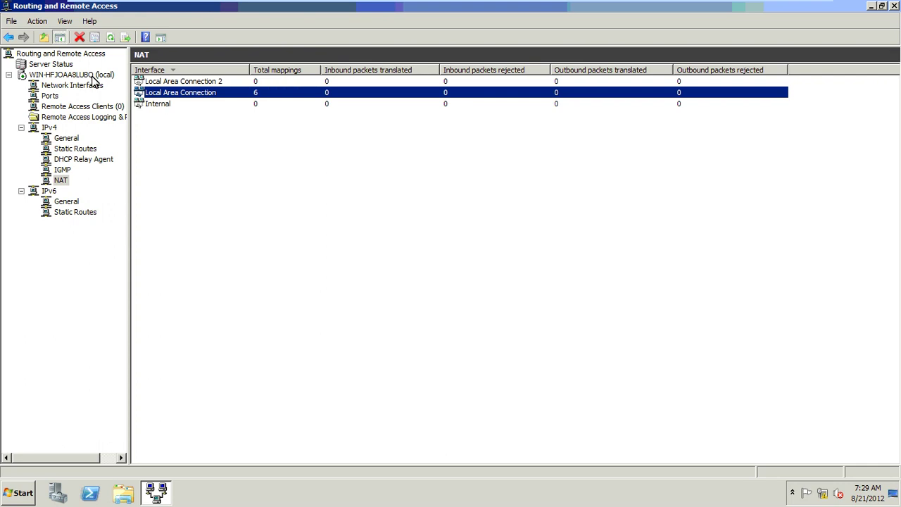
- Disable Routing and Remote Access on the local server and confirm removing its configuration
{"action": "right_click", "coordinate": [93, 77]}
{"action": "left_click", "coordinate": [133, 97]}
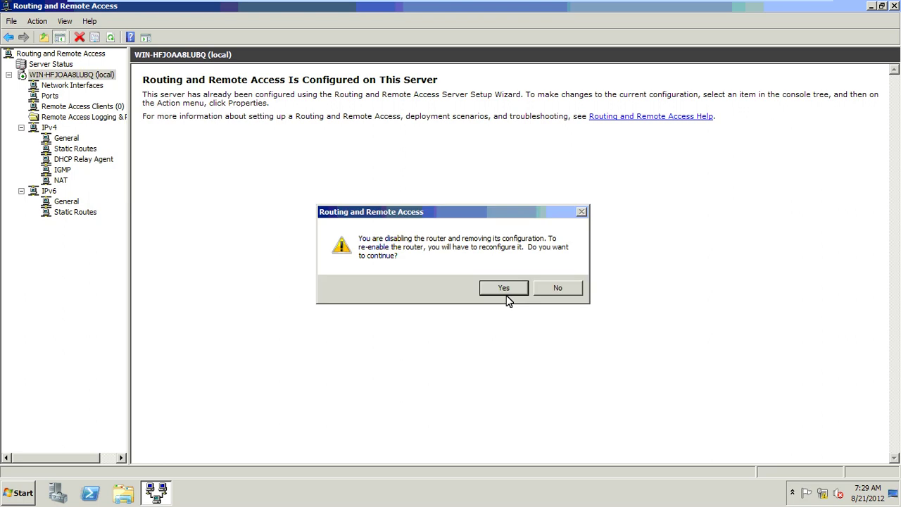
{"action": "left_click", "coordinate": [504, 290]}
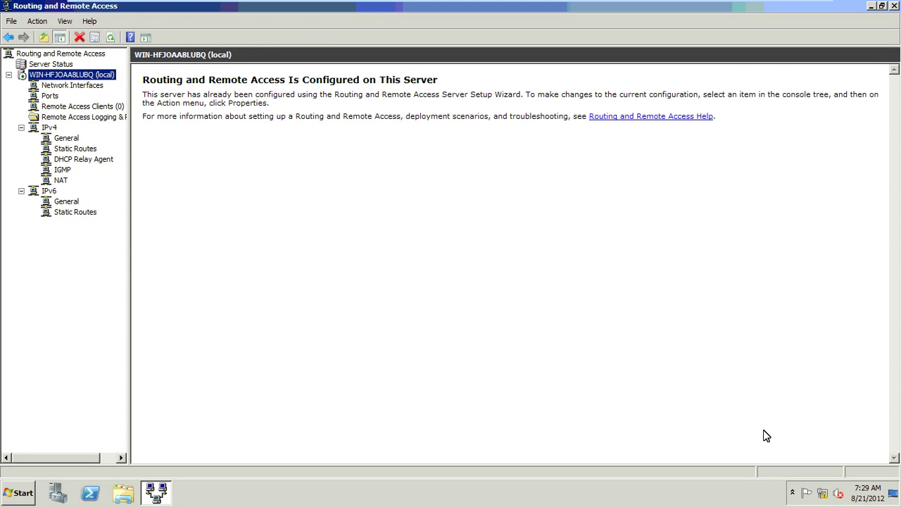
- Run ncpa.cpl to open Network Connections, disable Local Area Connection 2, and close the window
{"action": "key", "text": "super+r"}
{"action": "type", "text": "nc"}
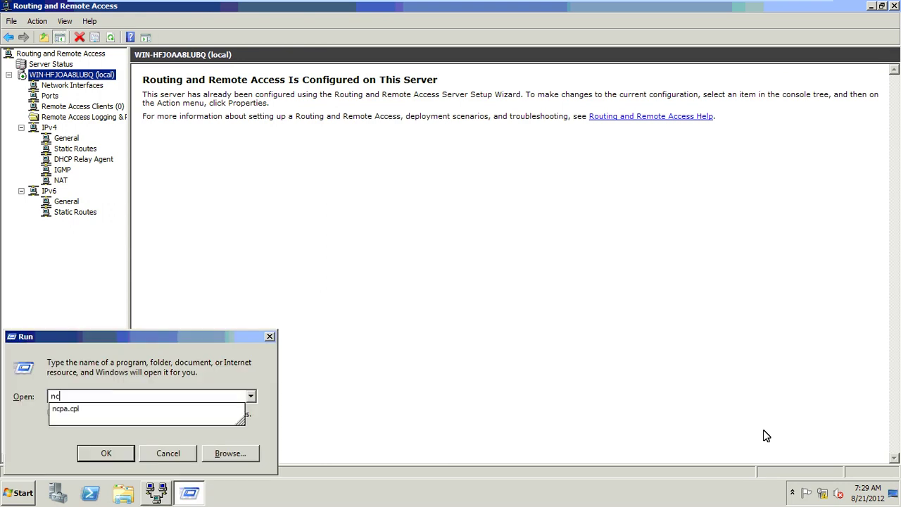
{"action": "type", "text": "pa.cpl"}
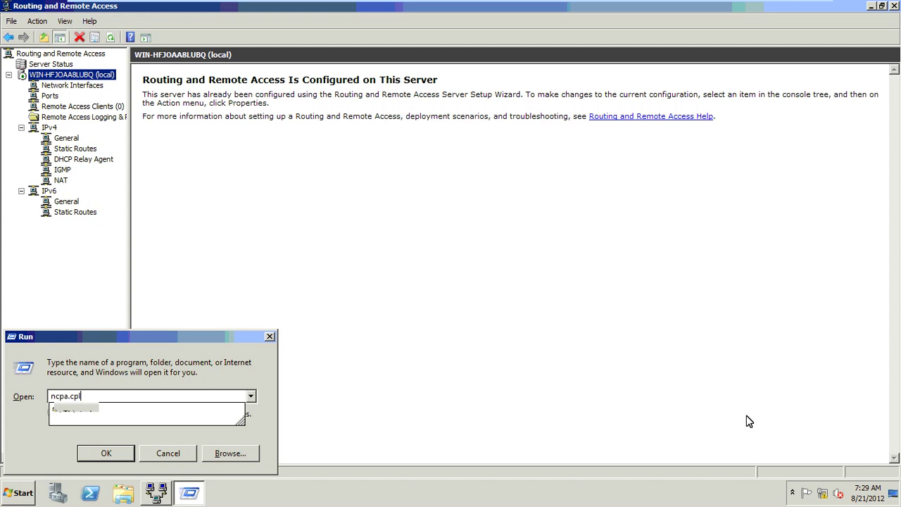
{"action": "key", "text": "Return"}
{"action": "right_click", "coordinate": [258, 93]}
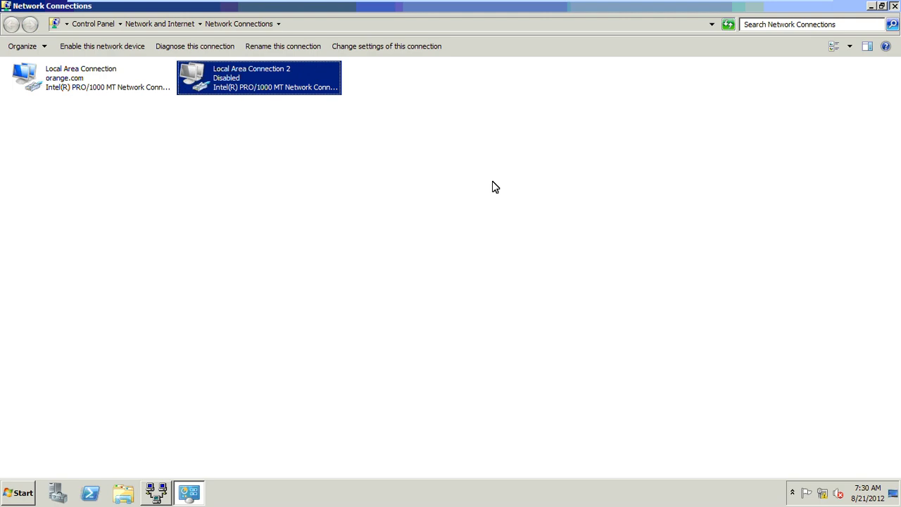
{"action": "left_click", "coordinate": [894, 6]}
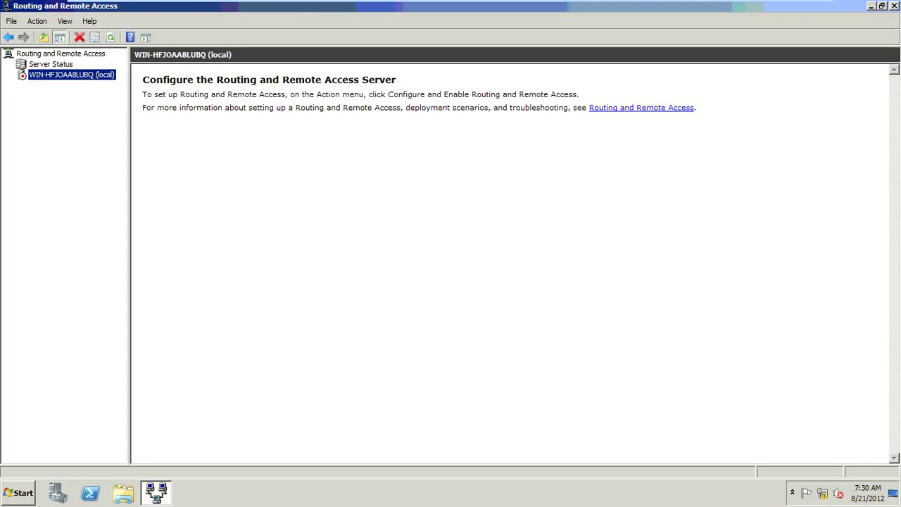
- Close the Routing and Remote Access console and take the virtual machine out of full-screen mode
{"action": "left_click", "coordinate": [894, 6]}
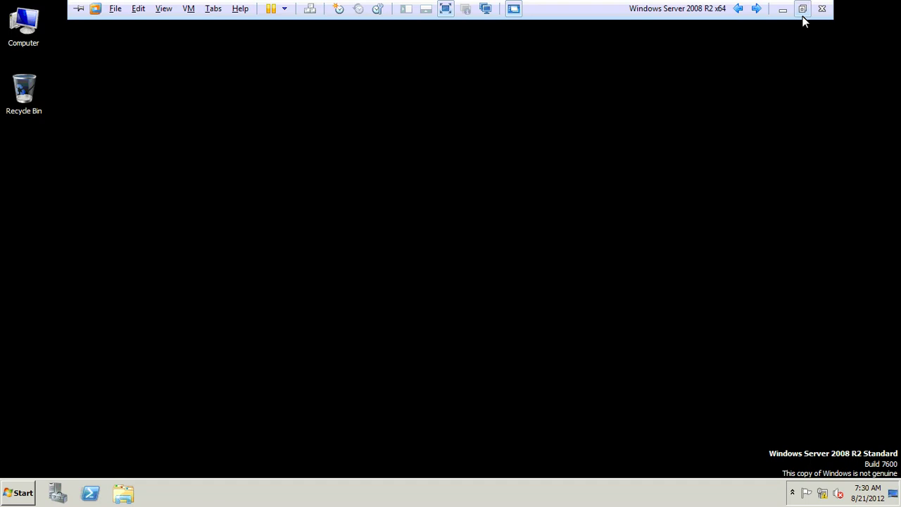
{"action": "left_click", "coordinate": [802, 14]}
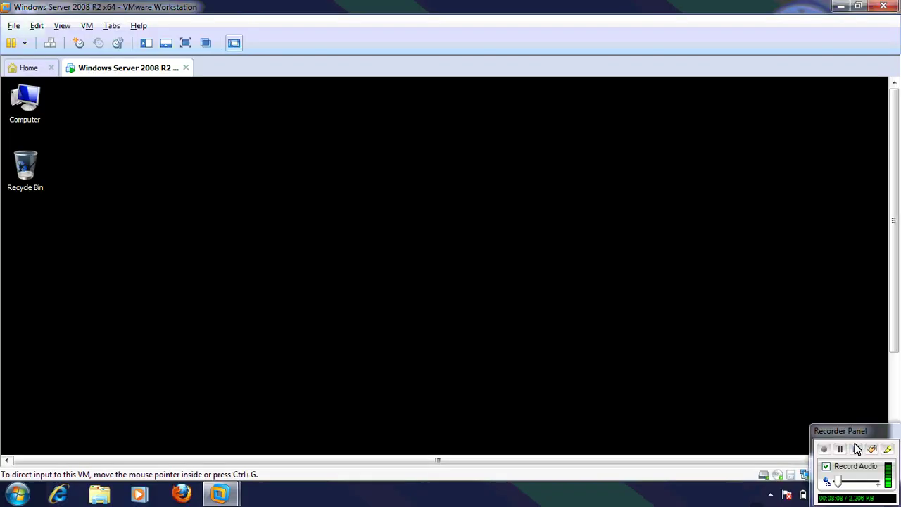